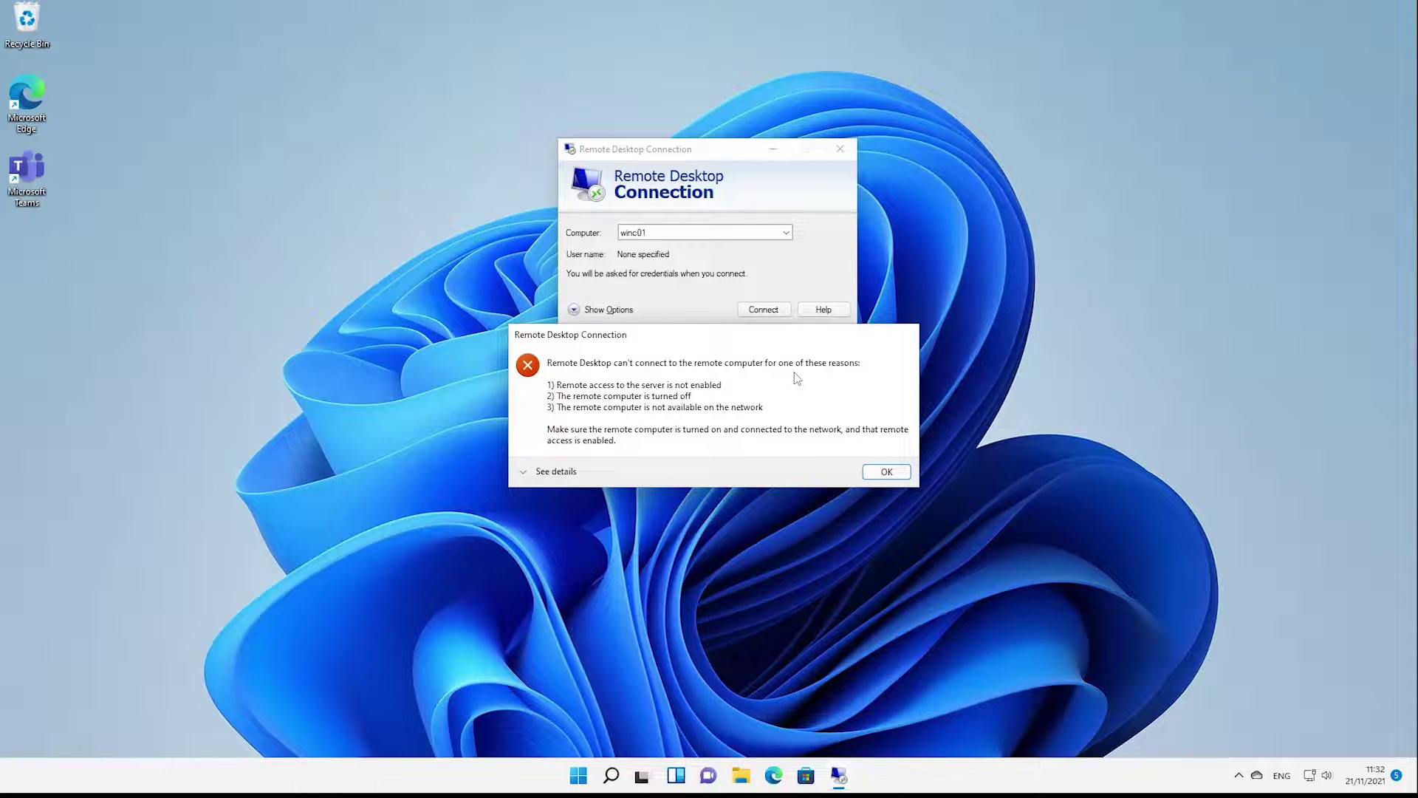
Leave the failed winc01 attempt on Windows 11 and switch to the Win8C01 virtual machine's desktop.
mouse_move(608, 3)
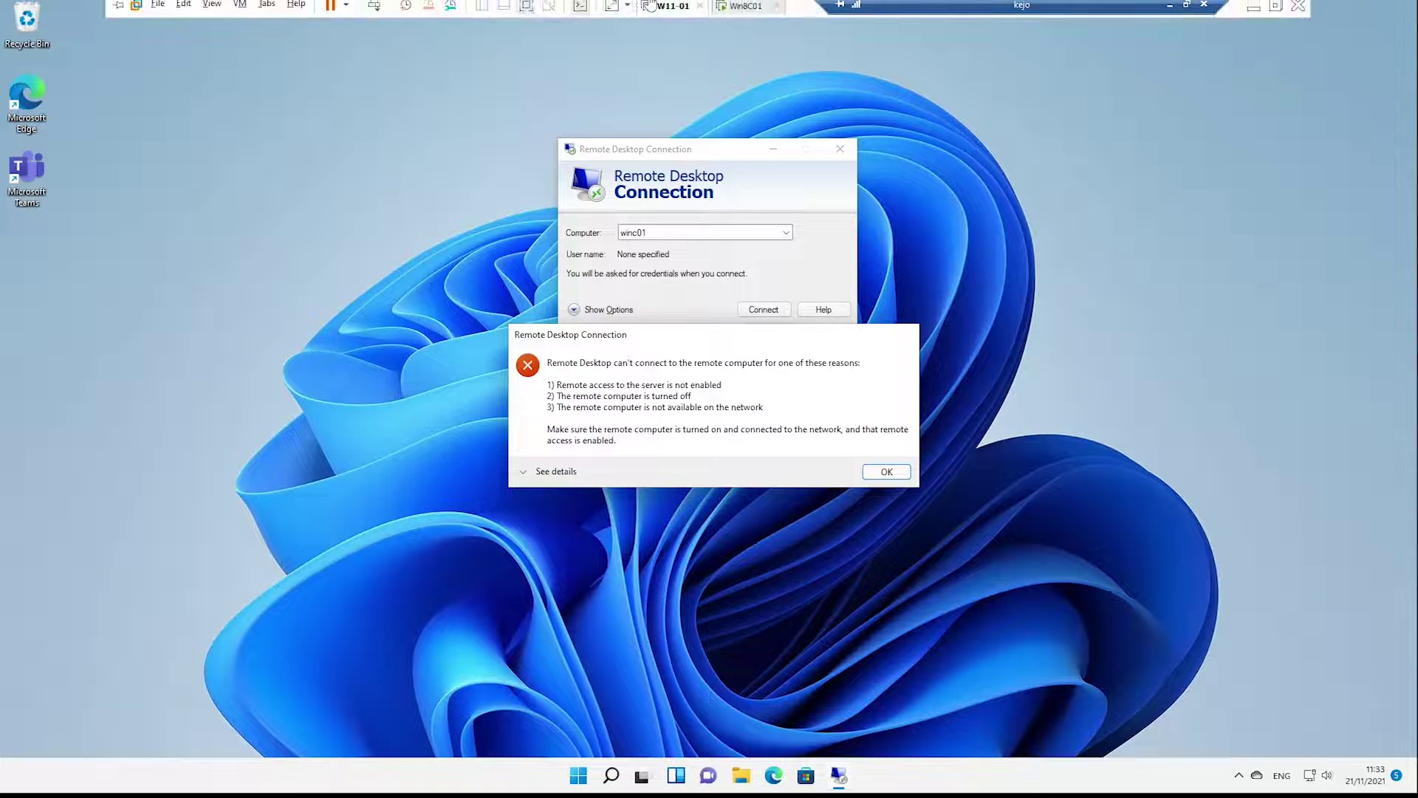
click(736, 6)
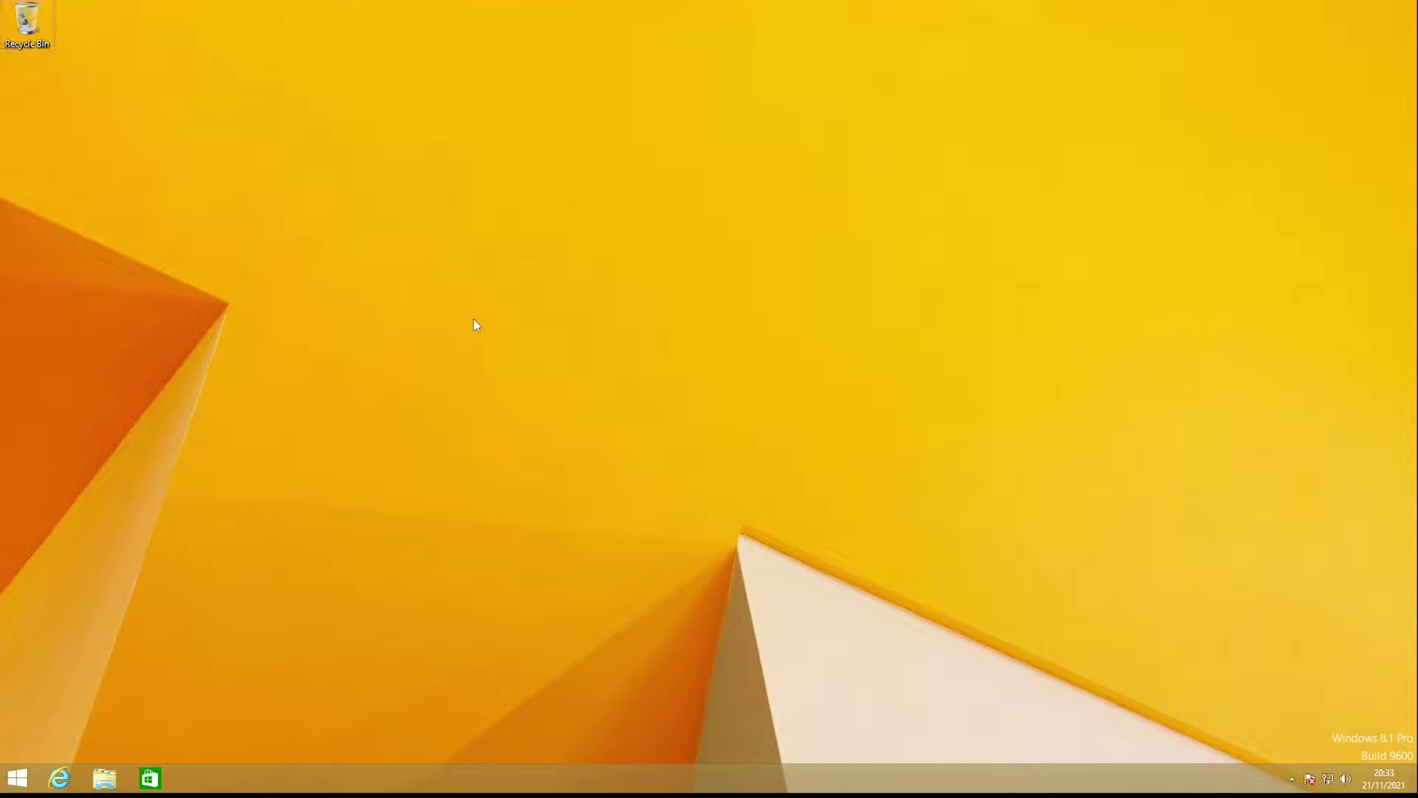
Launch Remote Desktop Connection on Windows 8.1 from a search for 're'.
key(super+s)
text(remote Desktop Connection)
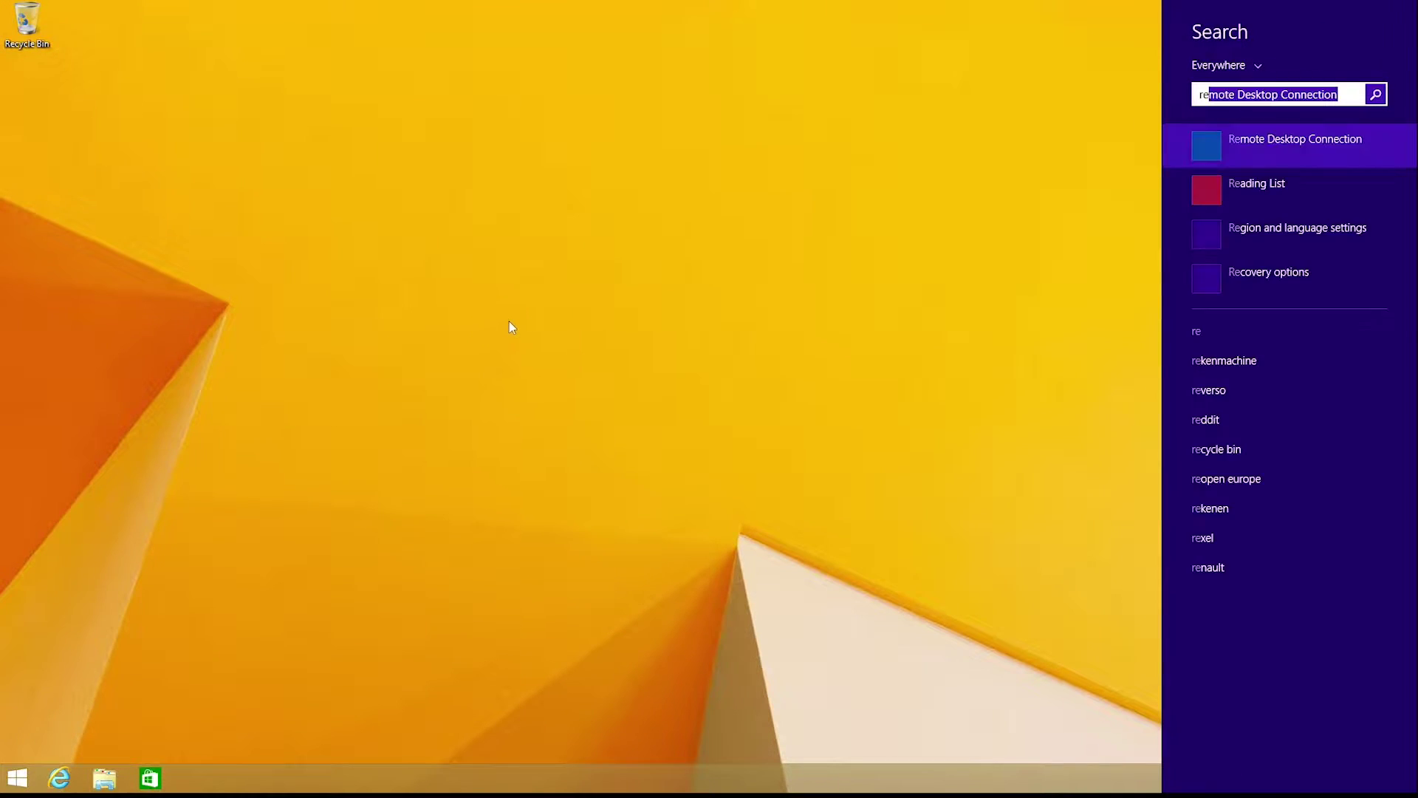
click(1281, 150)
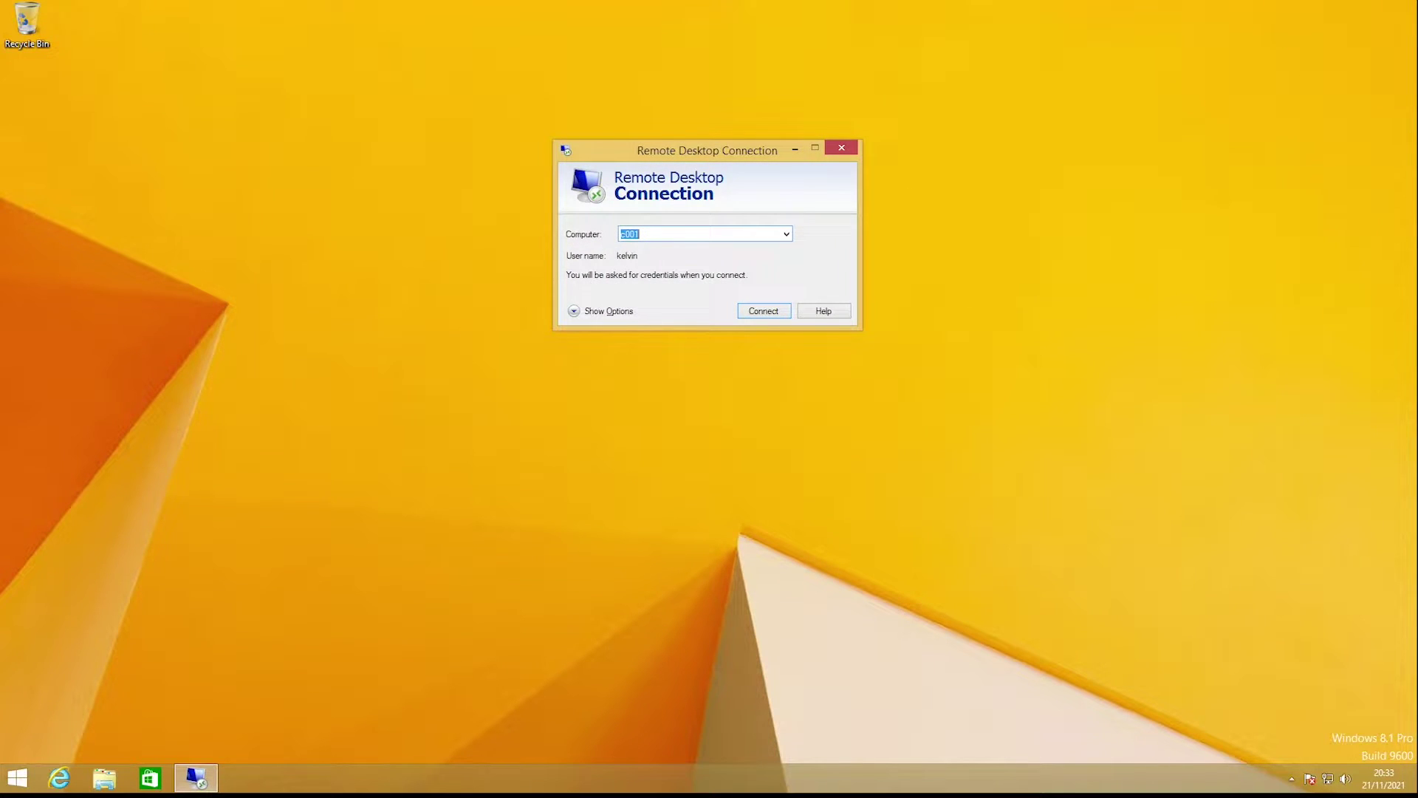
Enter C001 as the computer to connect to, correcting the mistyped name.
text(c)
text(C)
key(BackSpace)
key(BackSpace)
text(C001)
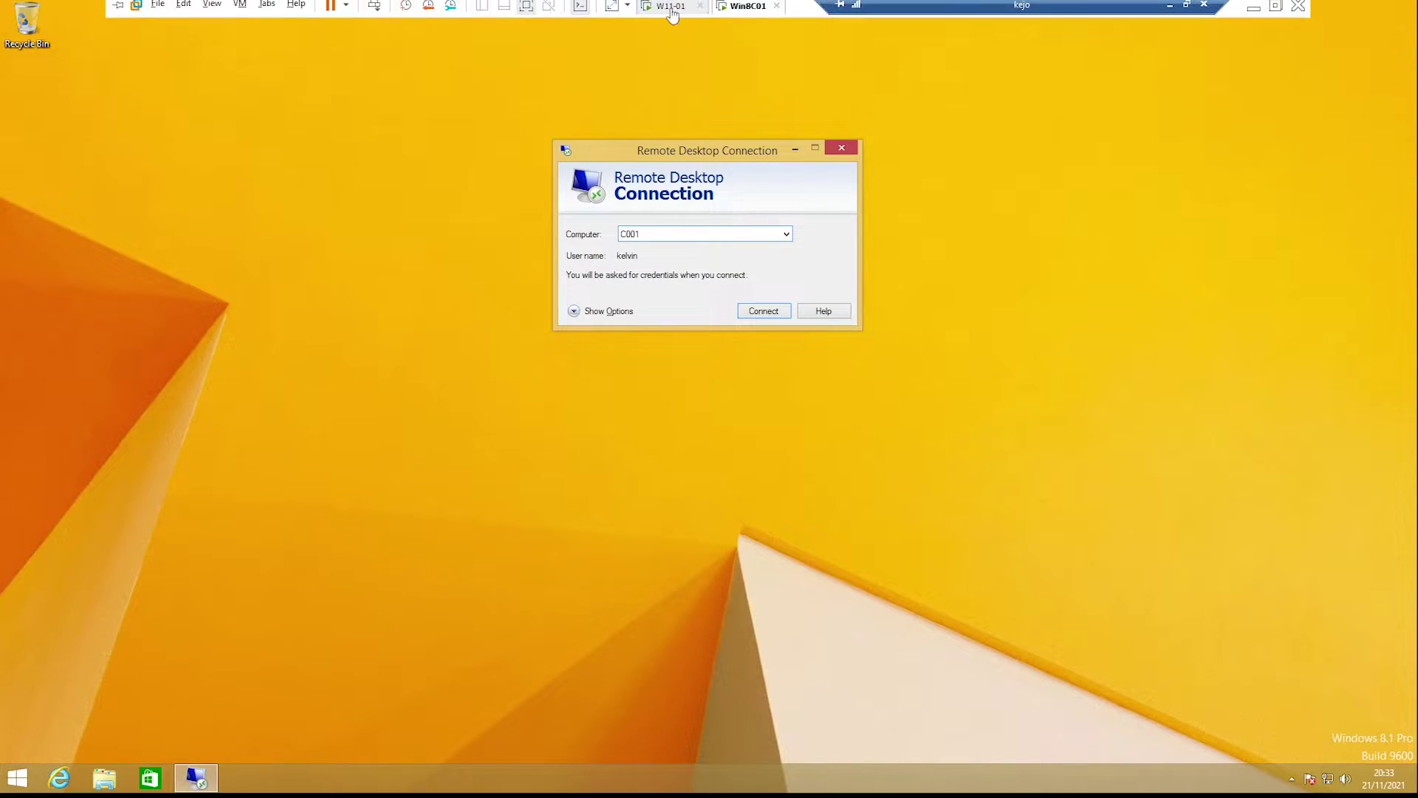
click(676, 6)
click(742, 7)
Connect to C001 with the account's password, then check the now-locked Windows 11 VM.
click(761, 311)
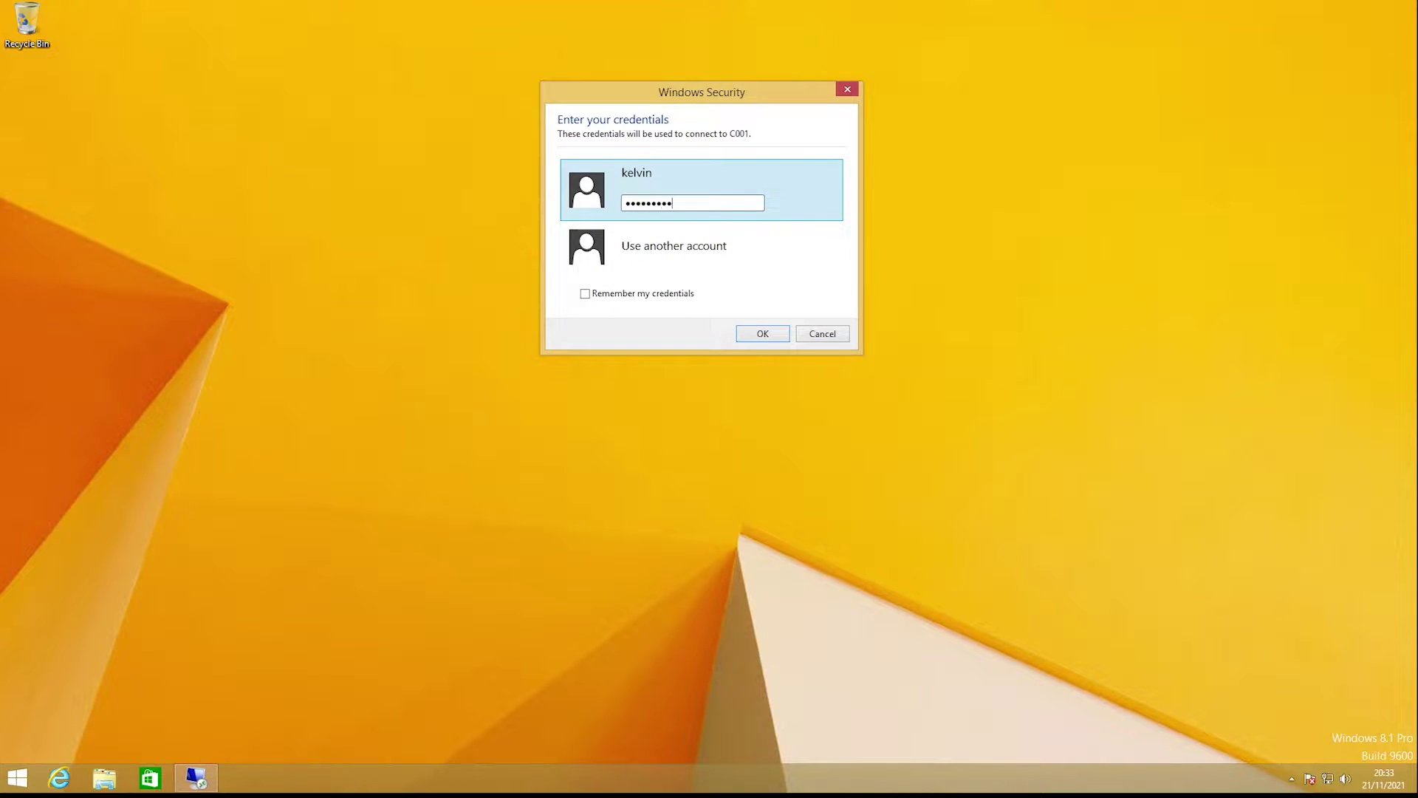
click(762, 335)
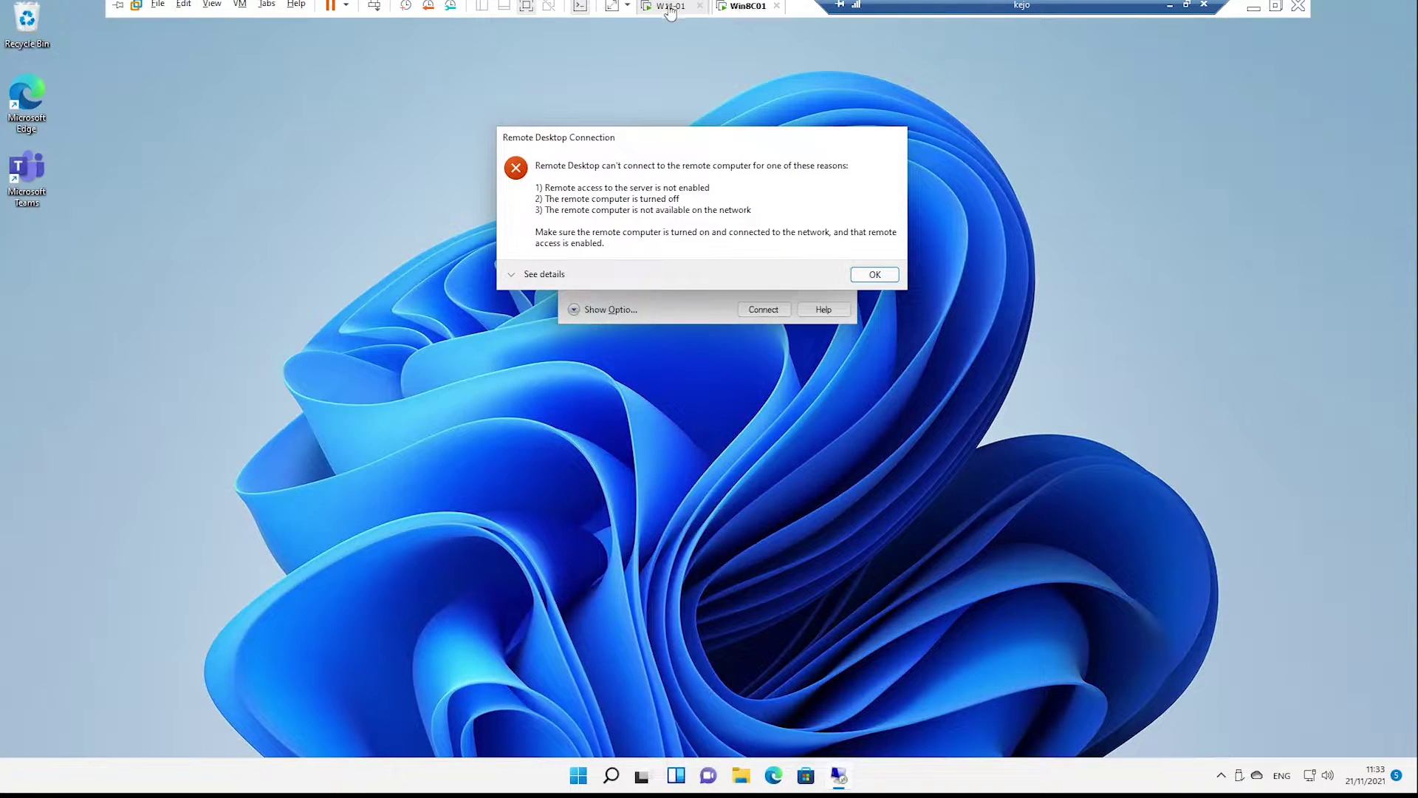
click(670, 8)
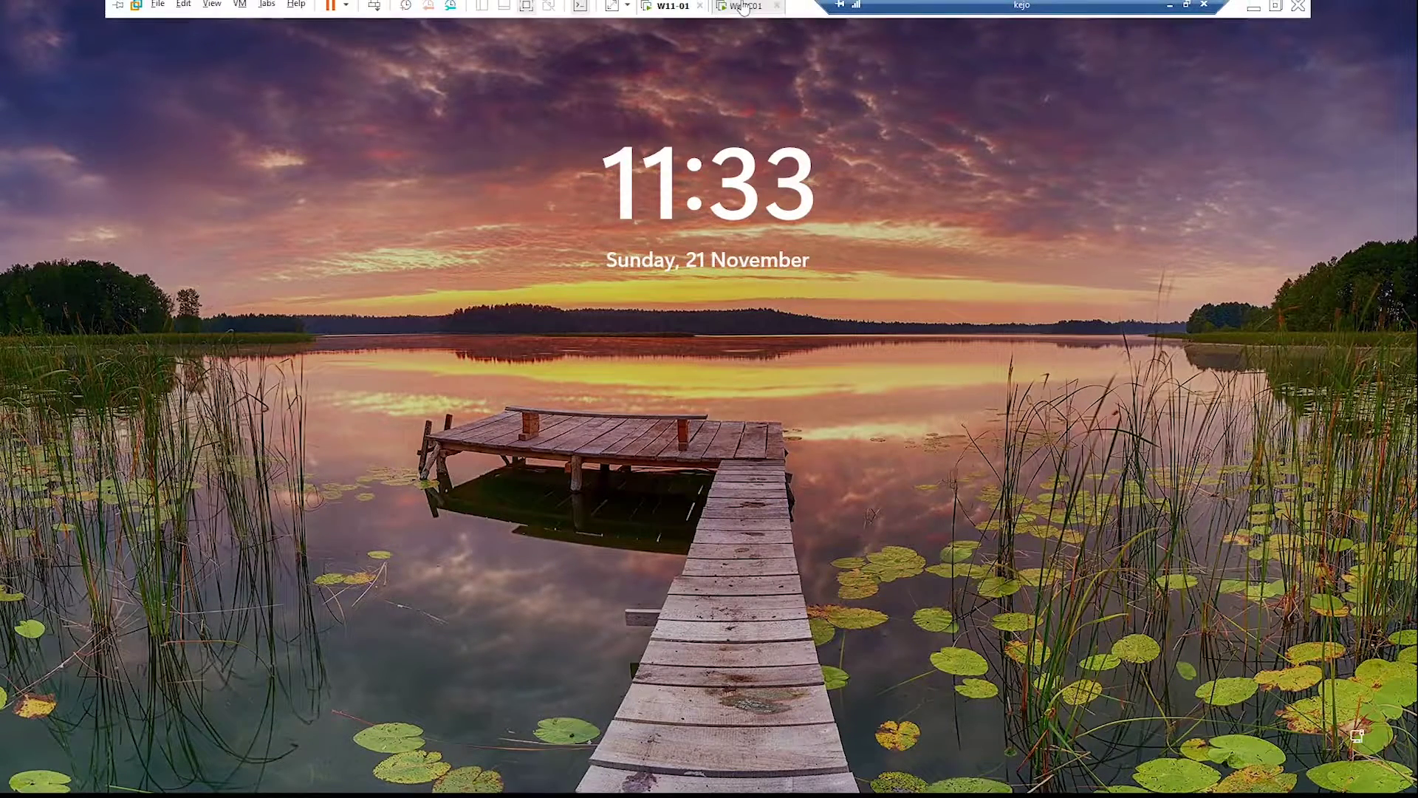
Disconnect the Windows 8.1 machine's remote session to C001.
click(744, 7)
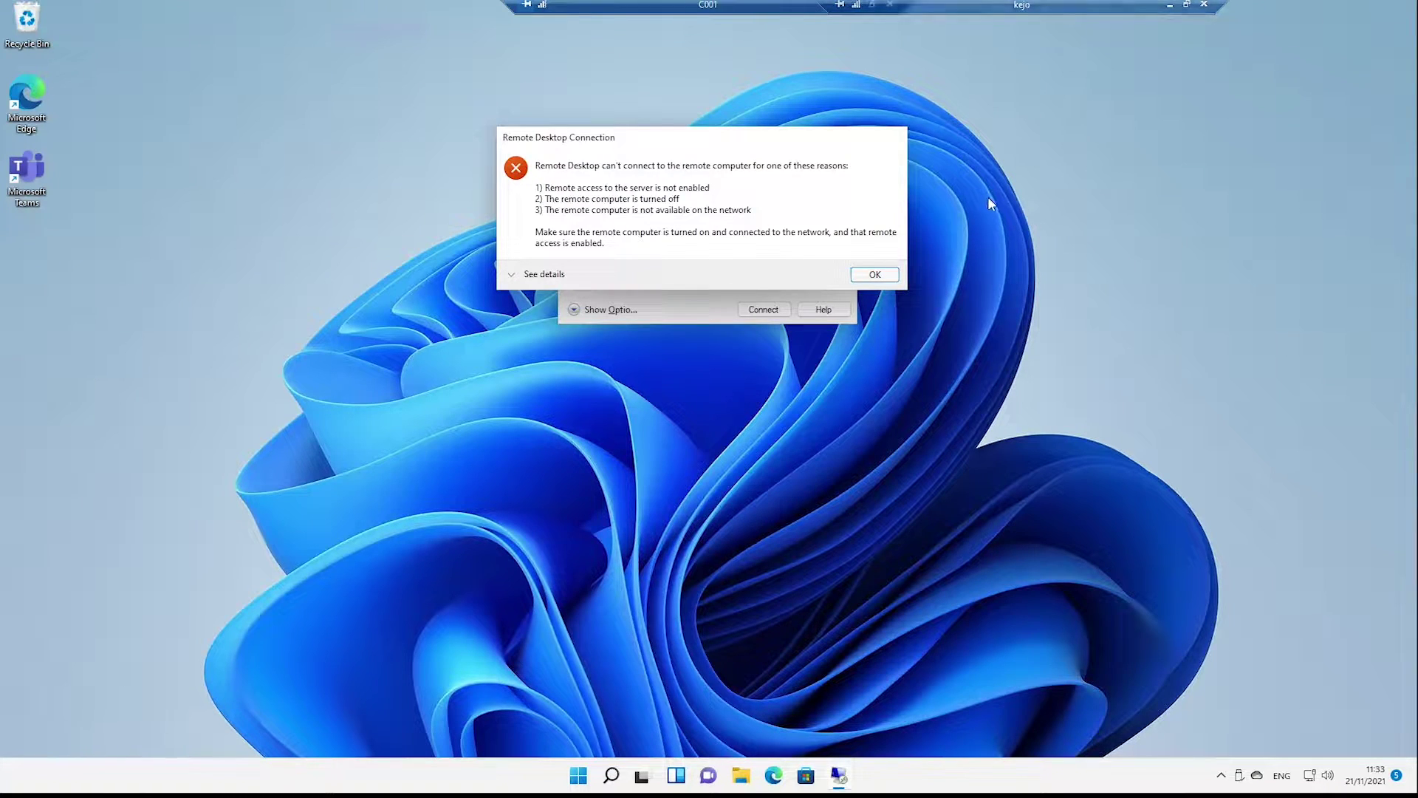
click(891, 5)
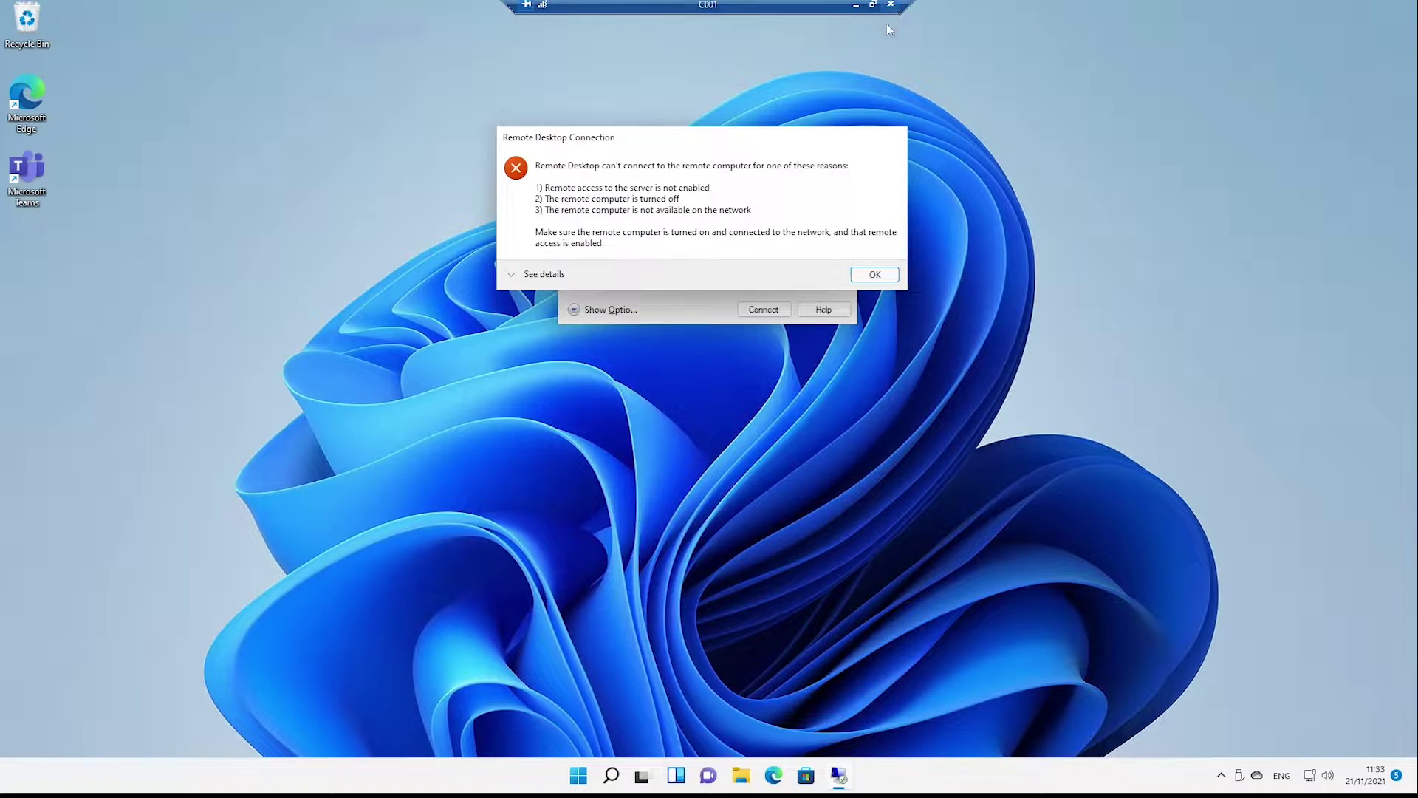
click(757, 423)
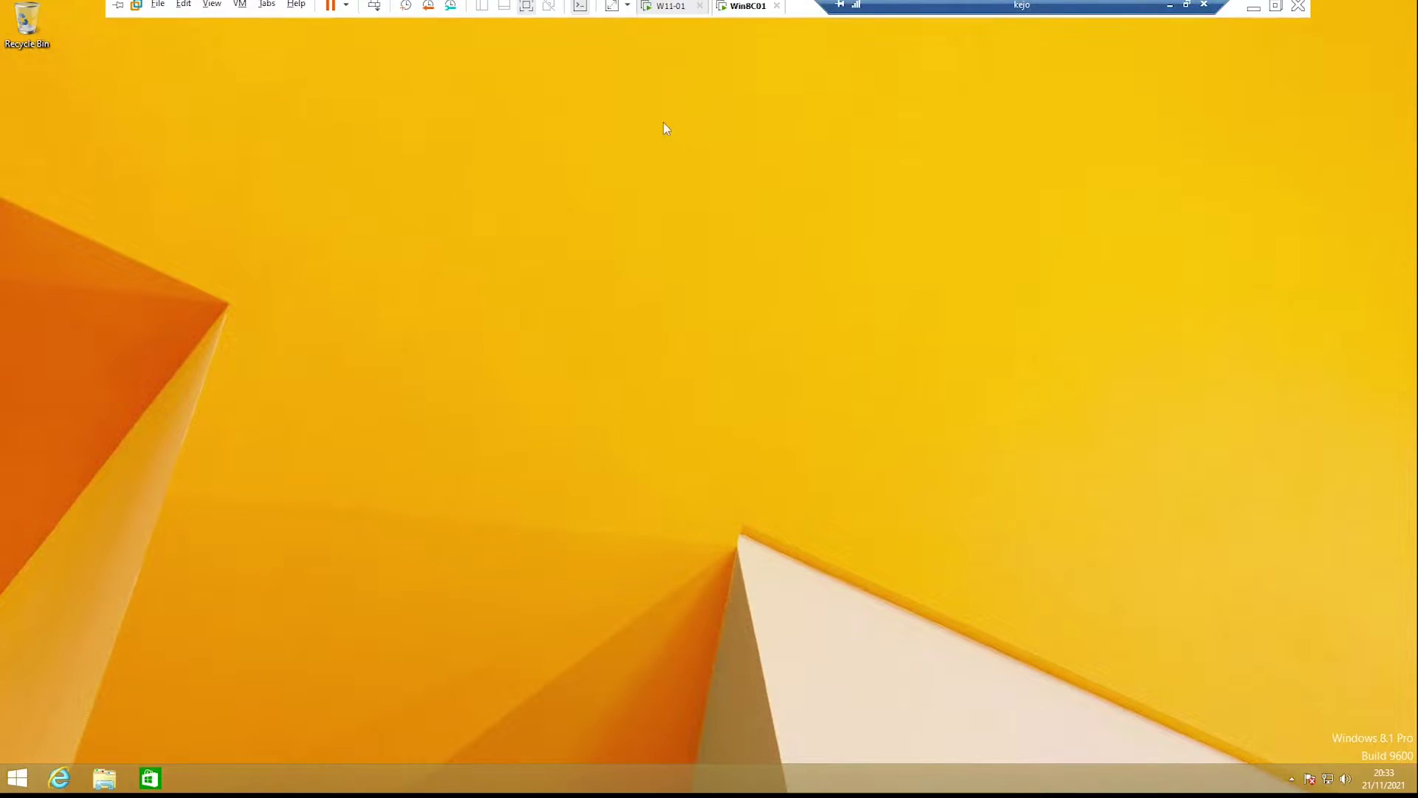
Sign back into the Windows 11 VM with its password and dismiss the can't-connect error.
click(667, 7)
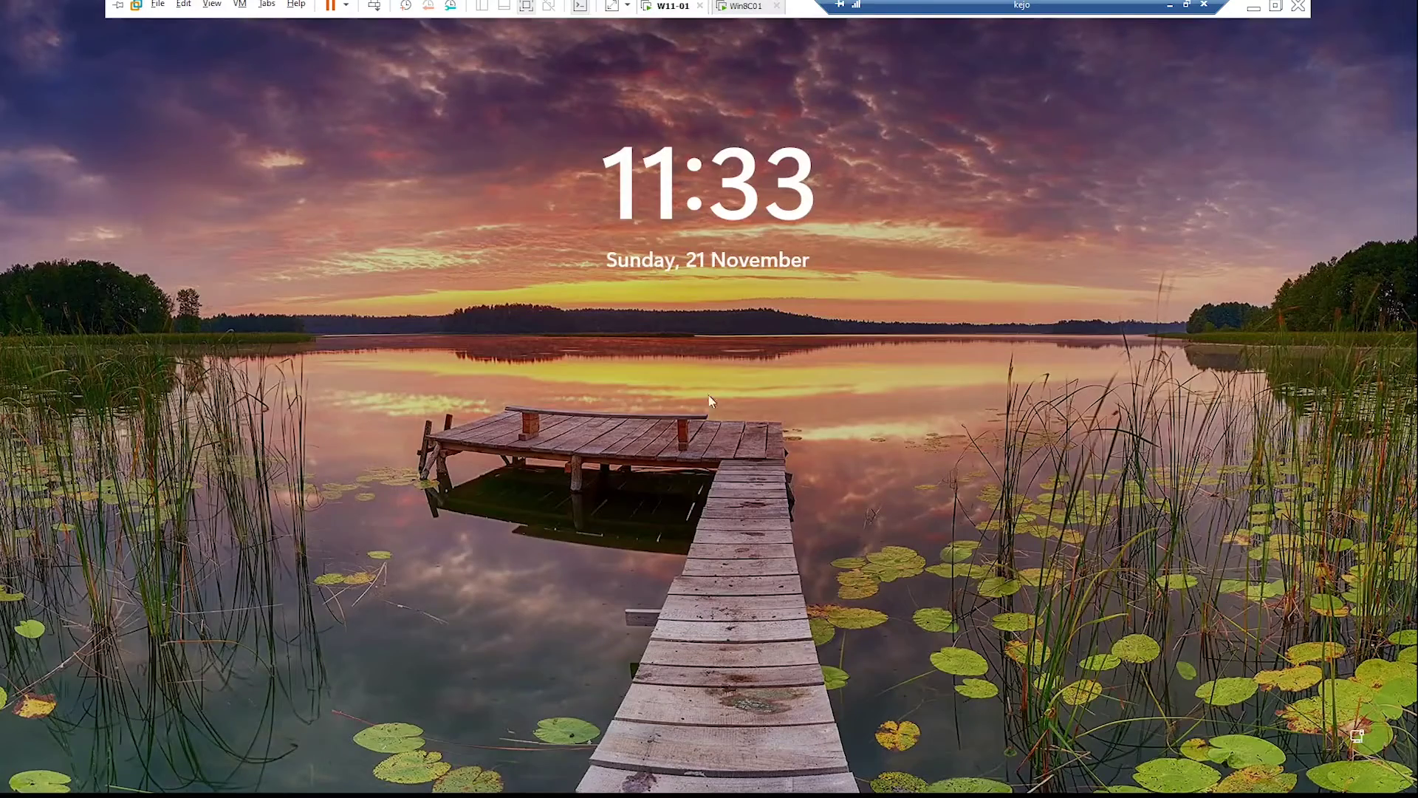
click(709, 401)
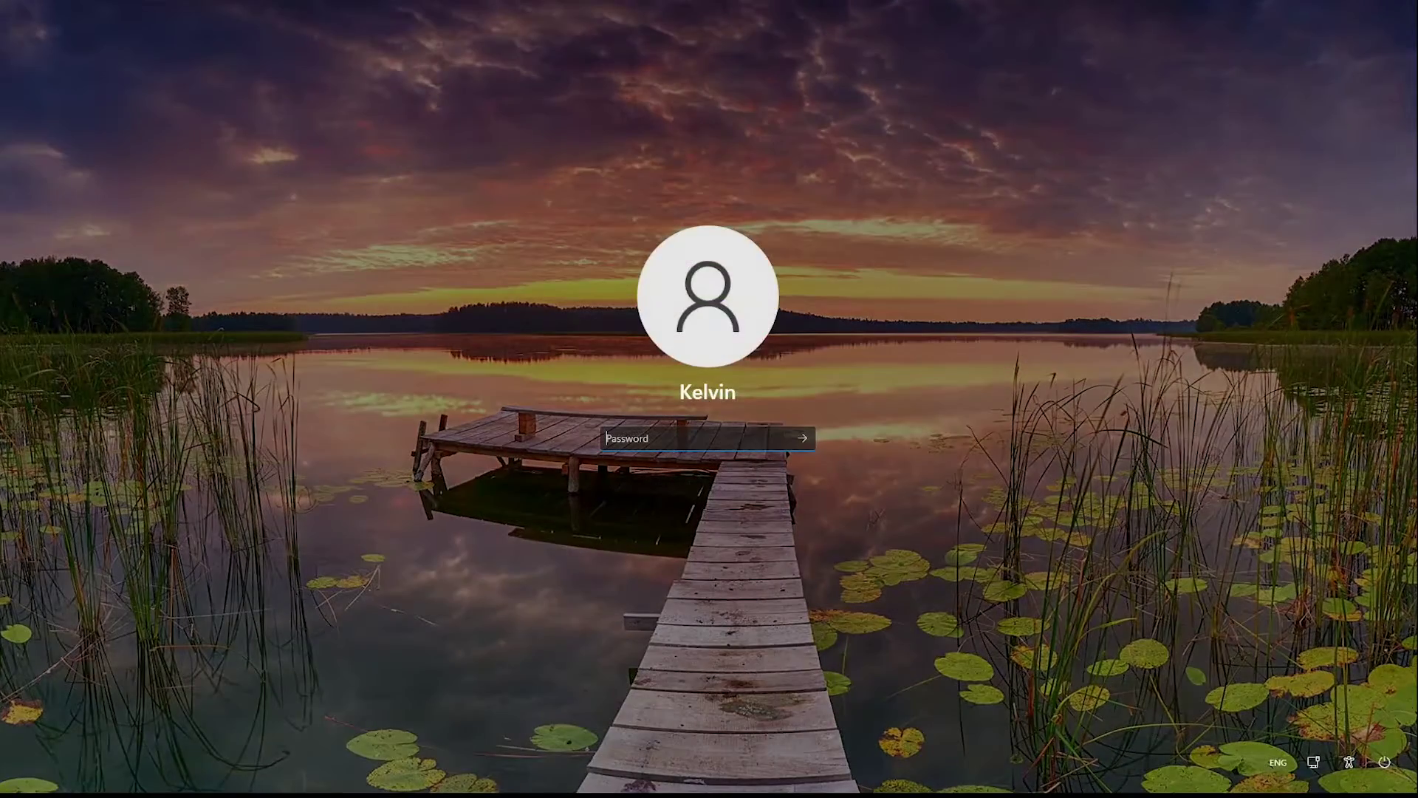
text(•••••••••)
key(Return)
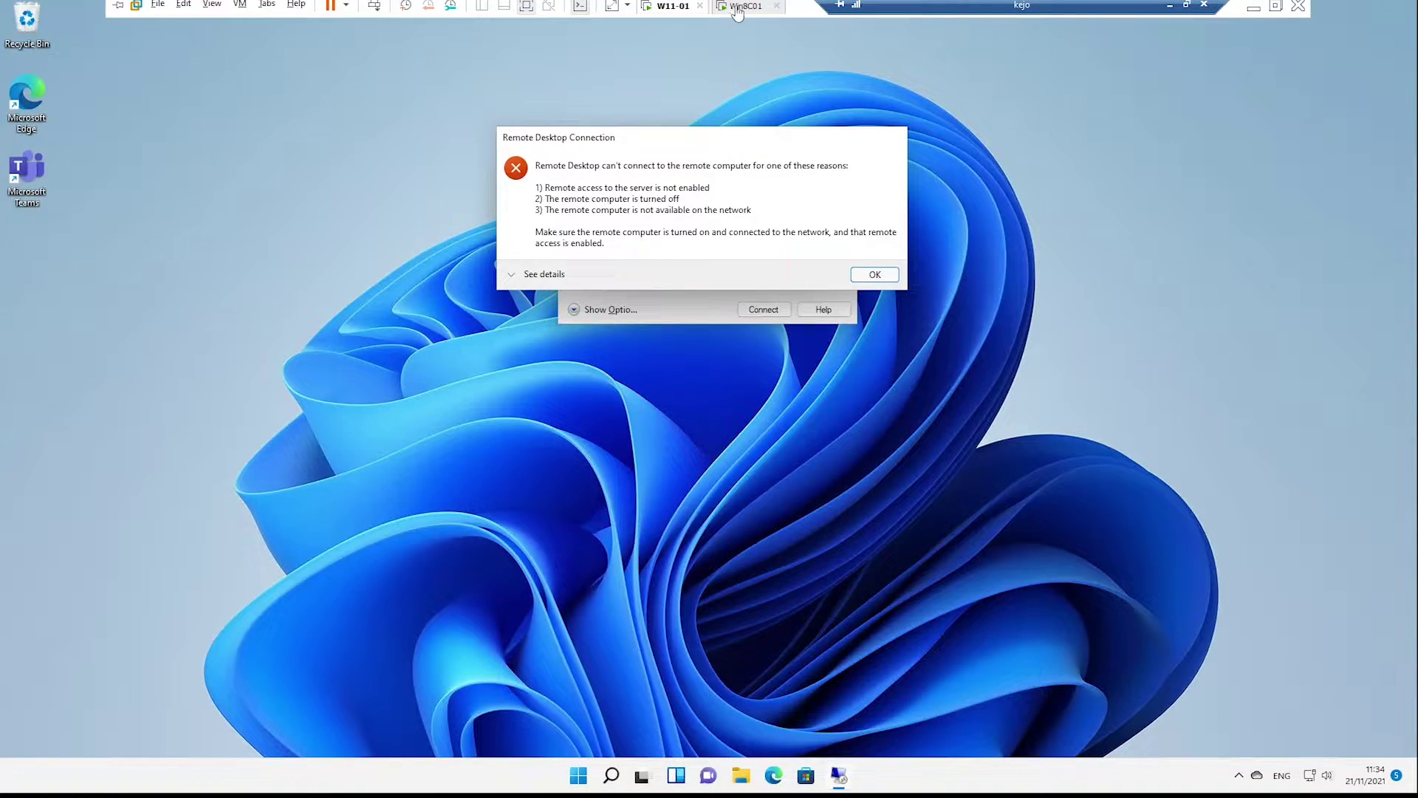
click(735, 8)
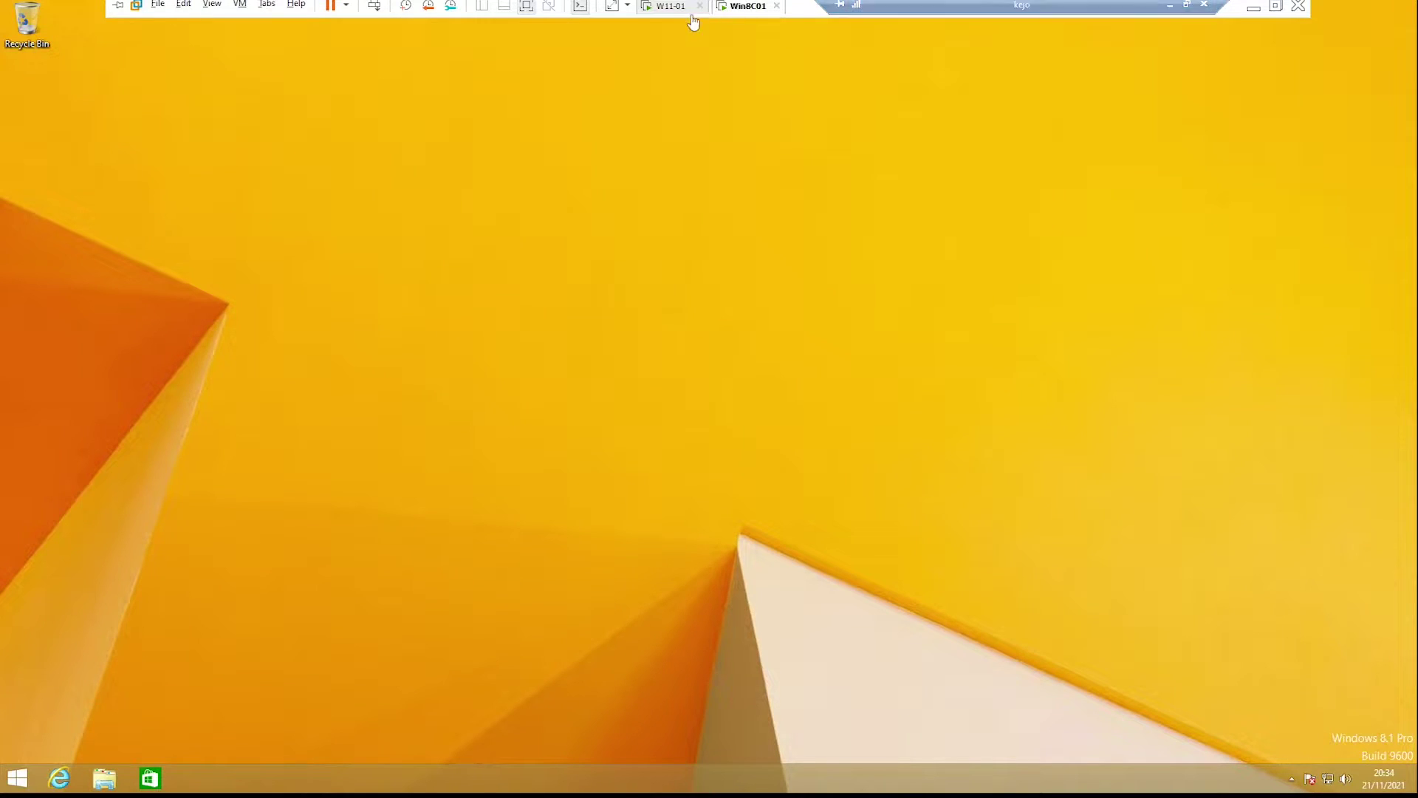
click(669, 7)
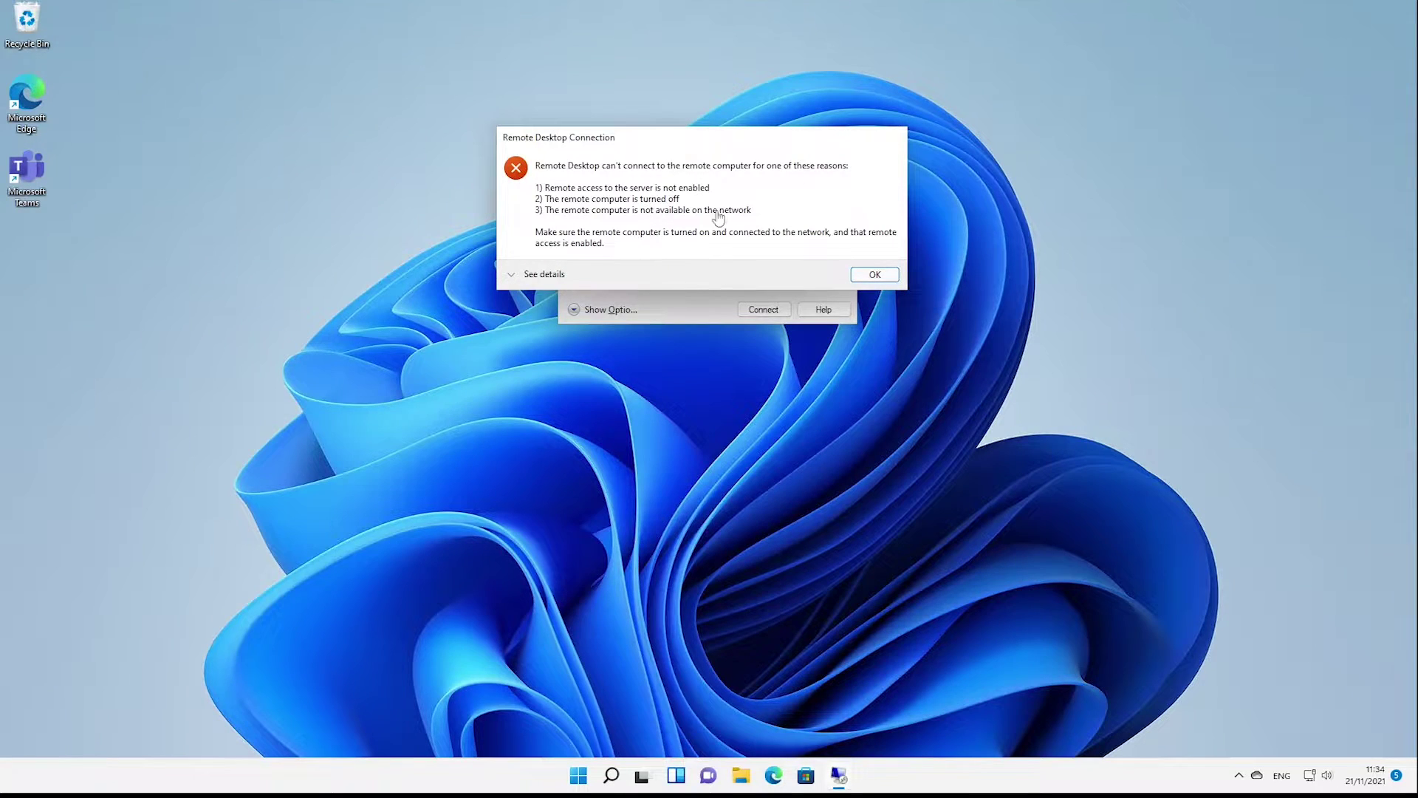
click(866, 273)
Open Command Prompt on Windows 8.1 with cmd and run hostname, which returns WinC01.
click(741, 6)
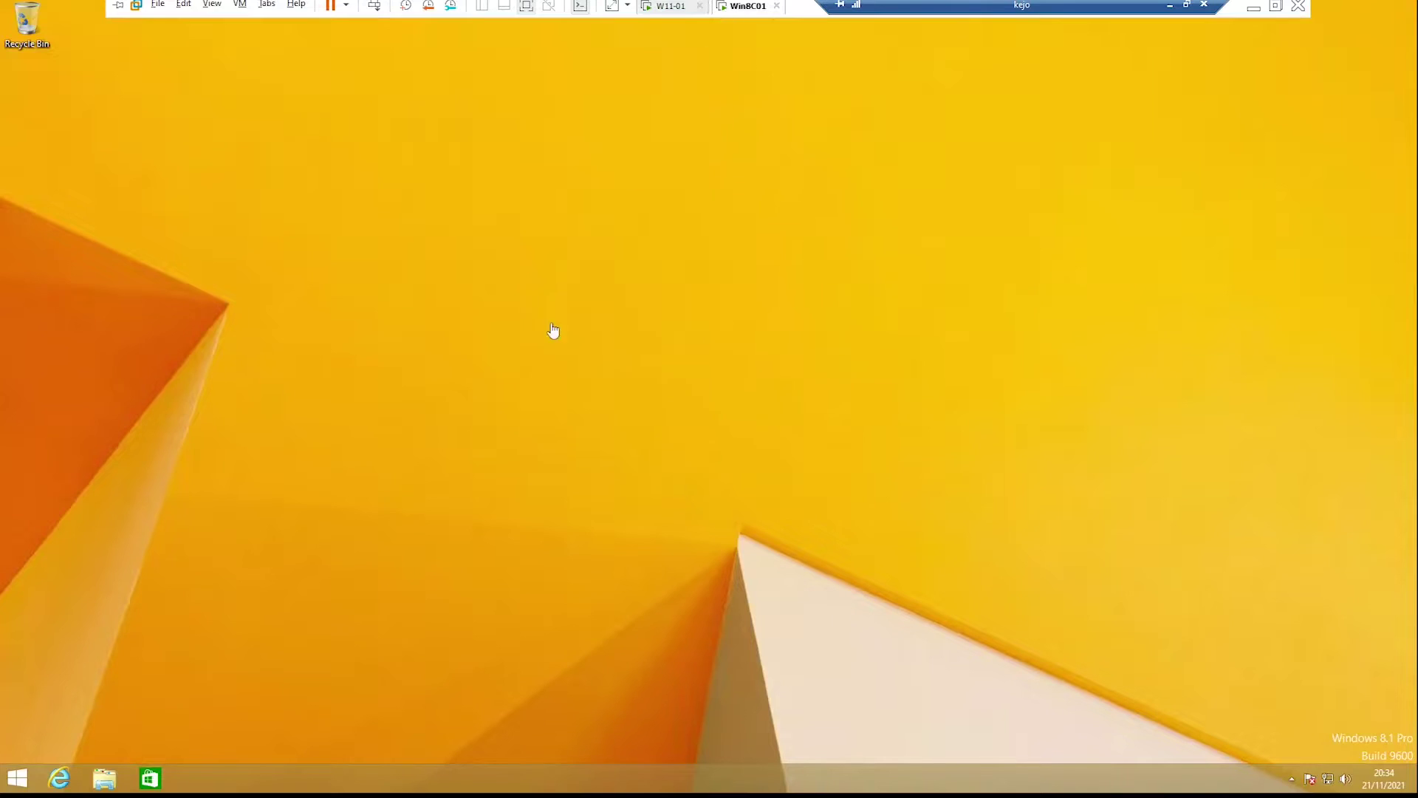
key(super+r)
text(cmd)
key(Return)
text(ho)
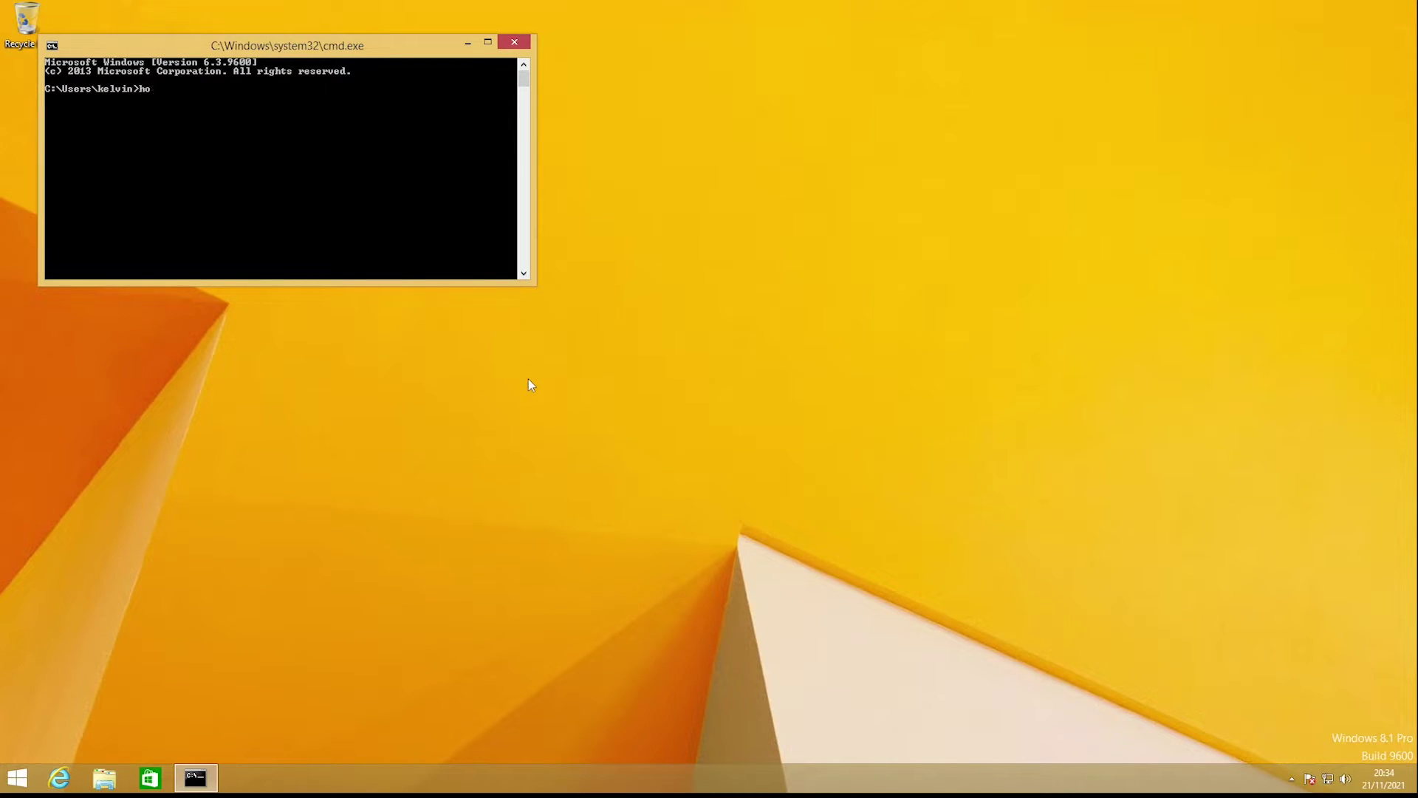
text(stname)
key(Return)
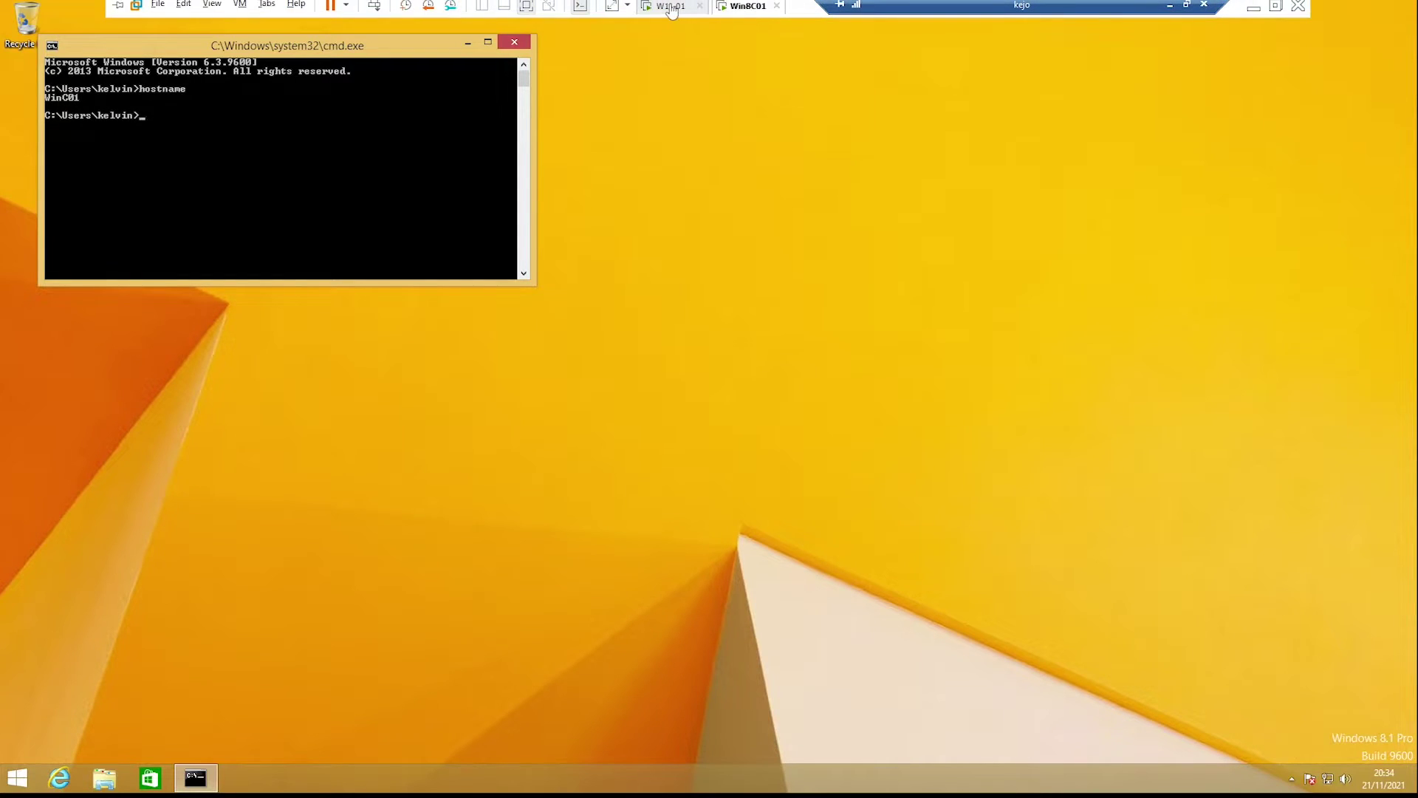
click(671, 7)
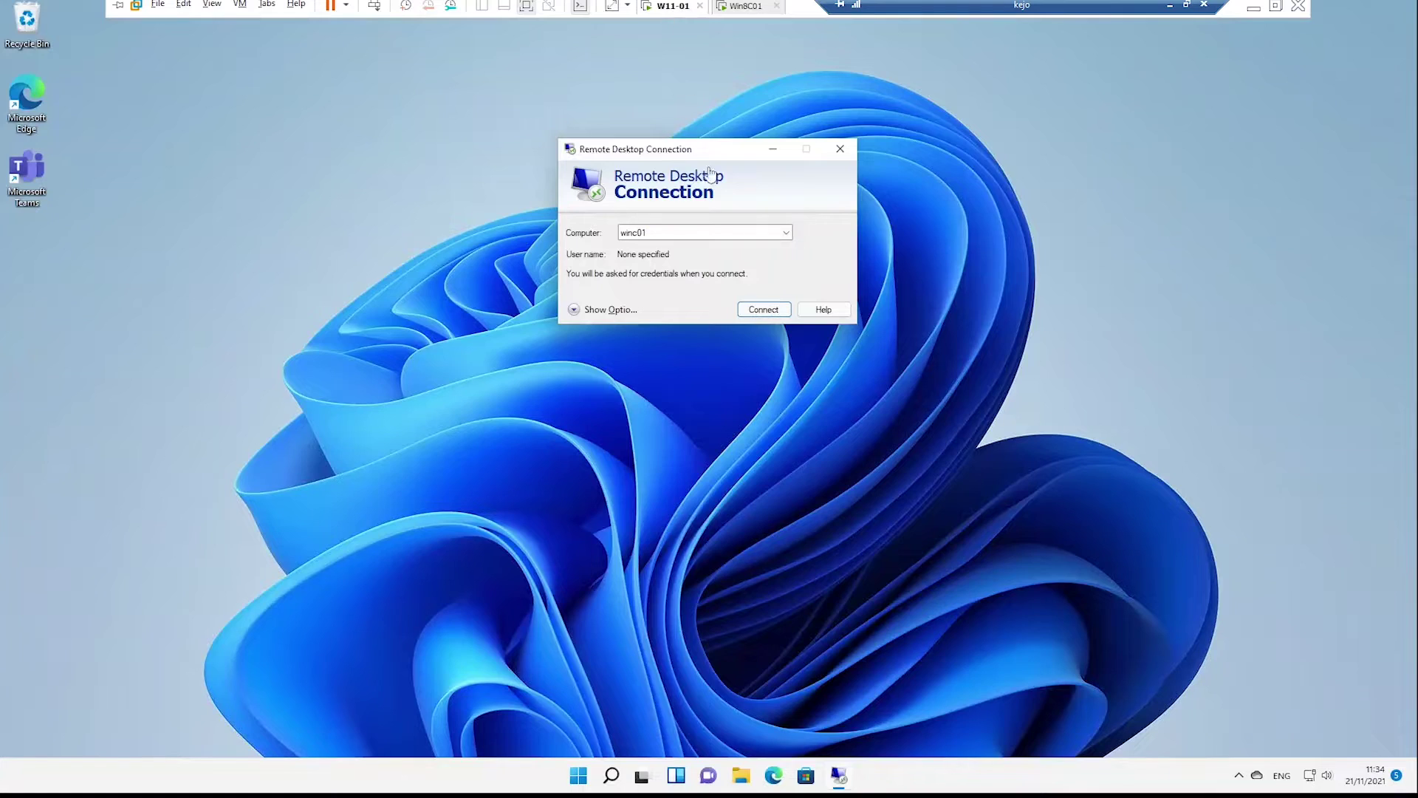
Retry connecting to winc01 from Windows 11, then switch to Win8C01 after it fails.
click(760, 308)
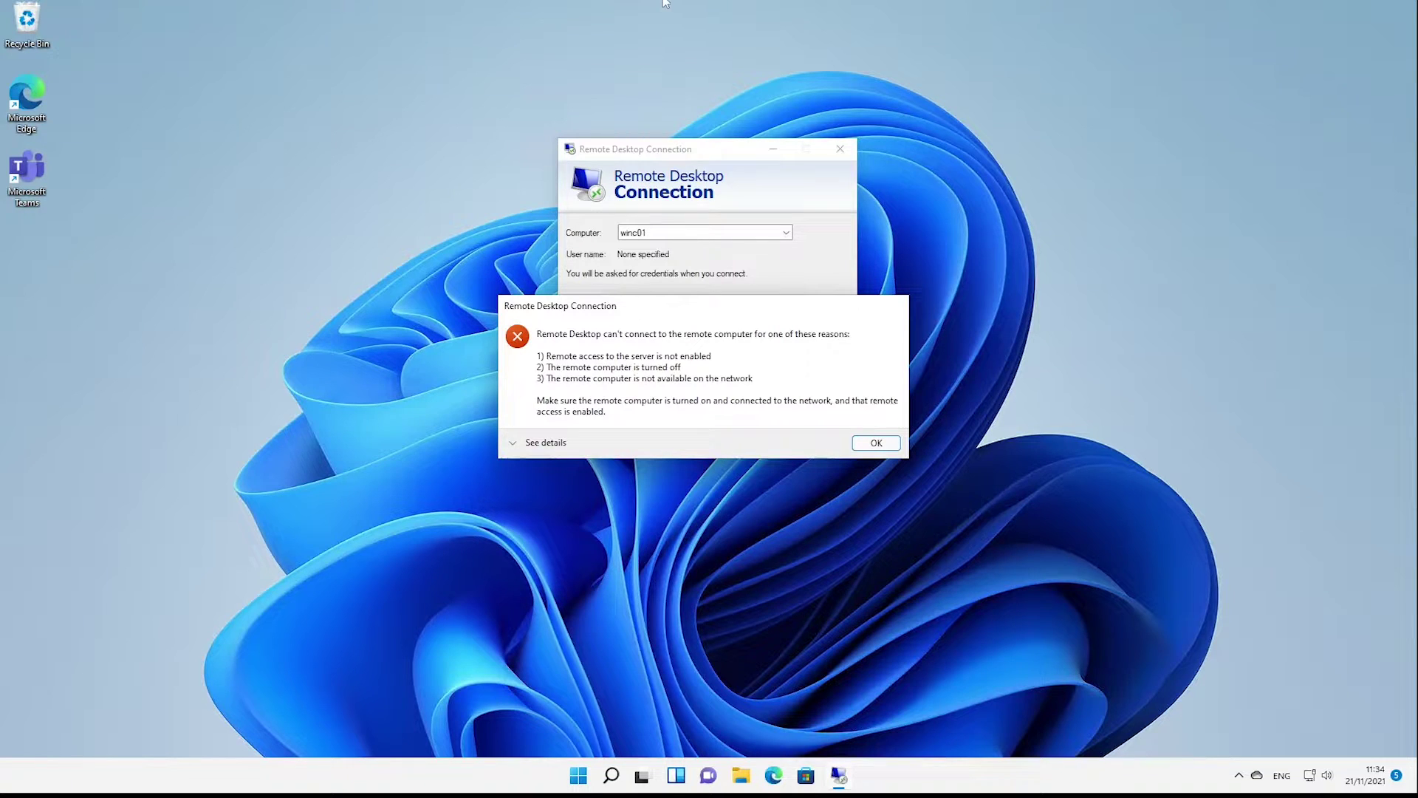
mouse_move(665, 3)
click(742, 6)
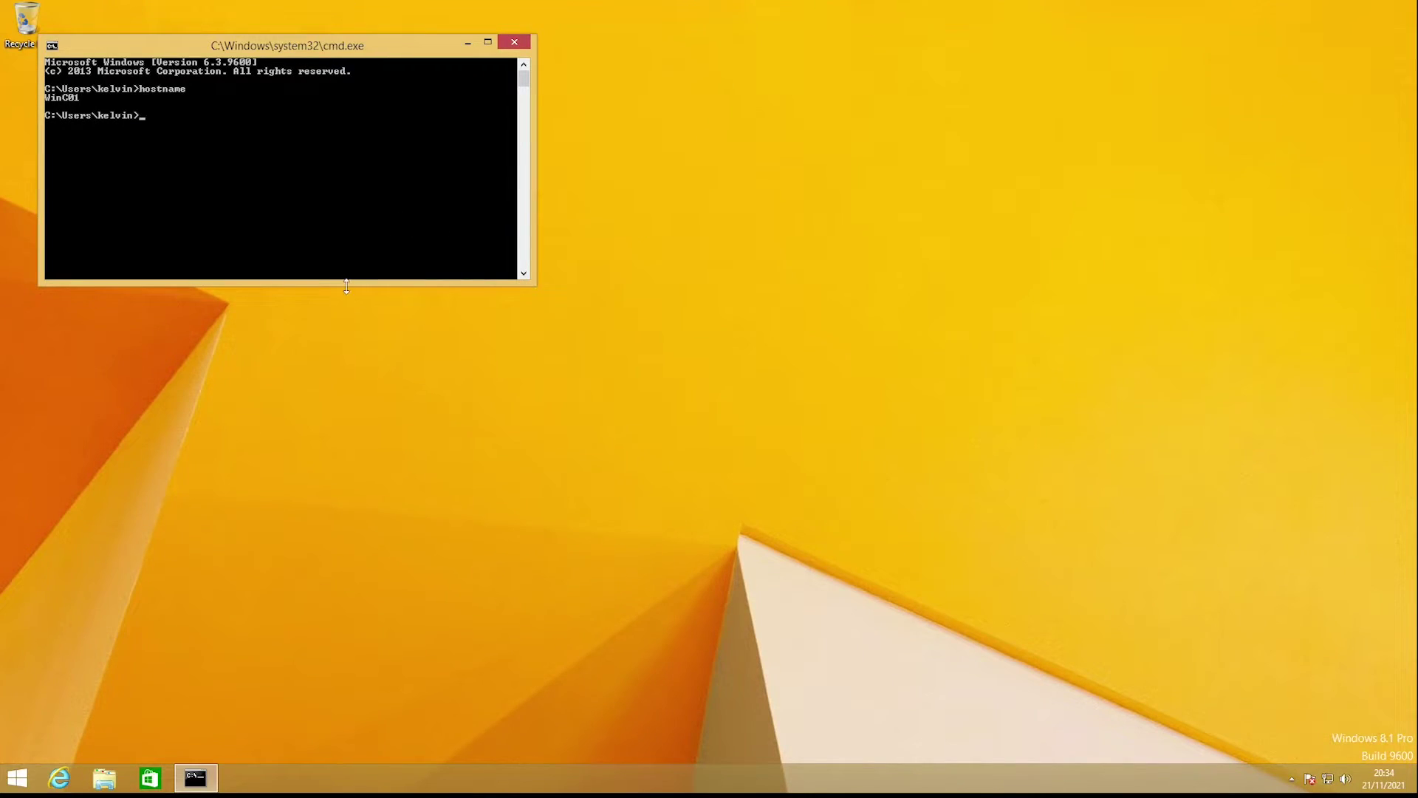
From a 'remote' search, enable 'Allow remote connections to this computer' in System Properties and apply it.
key(super+s)
text(remote Desktop Connection)
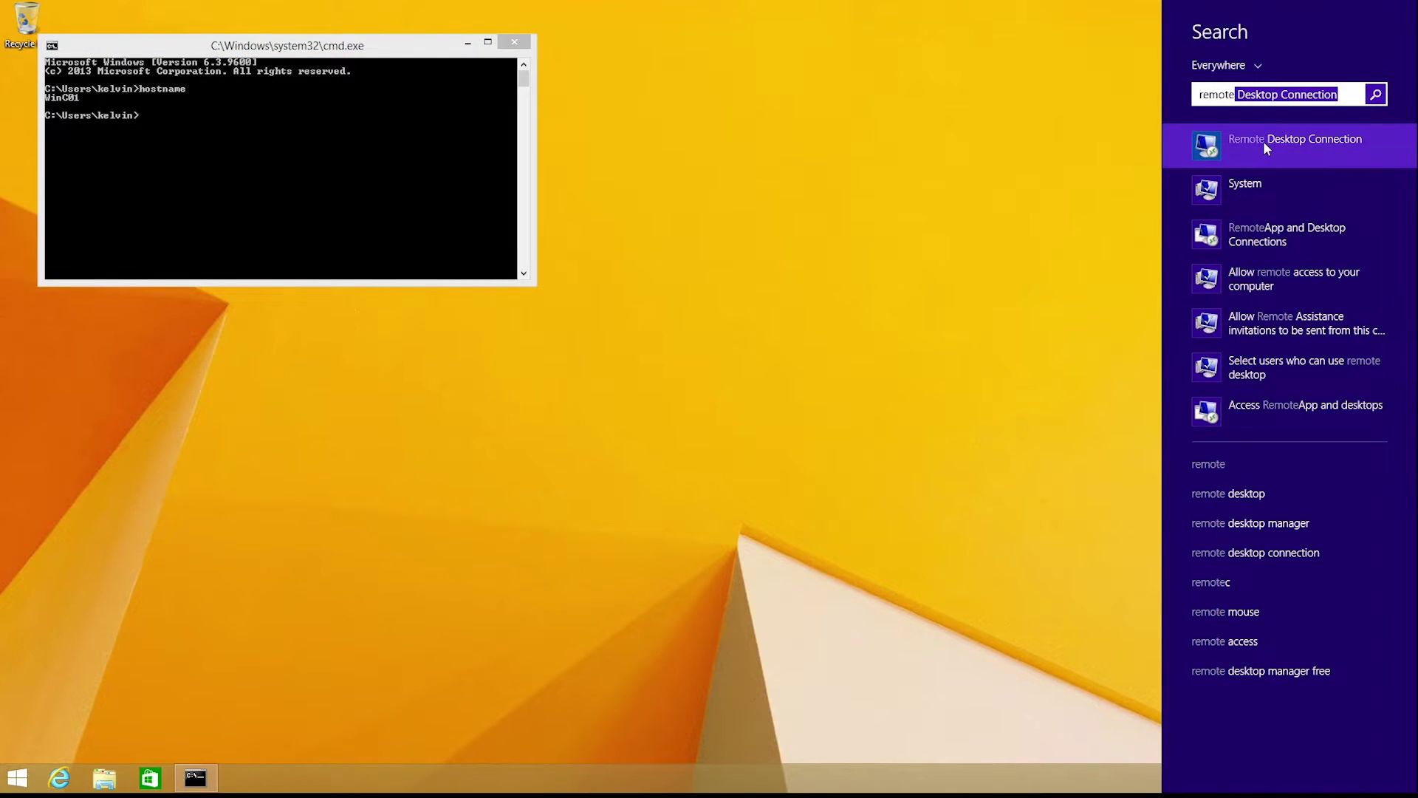
click(1239, 186)
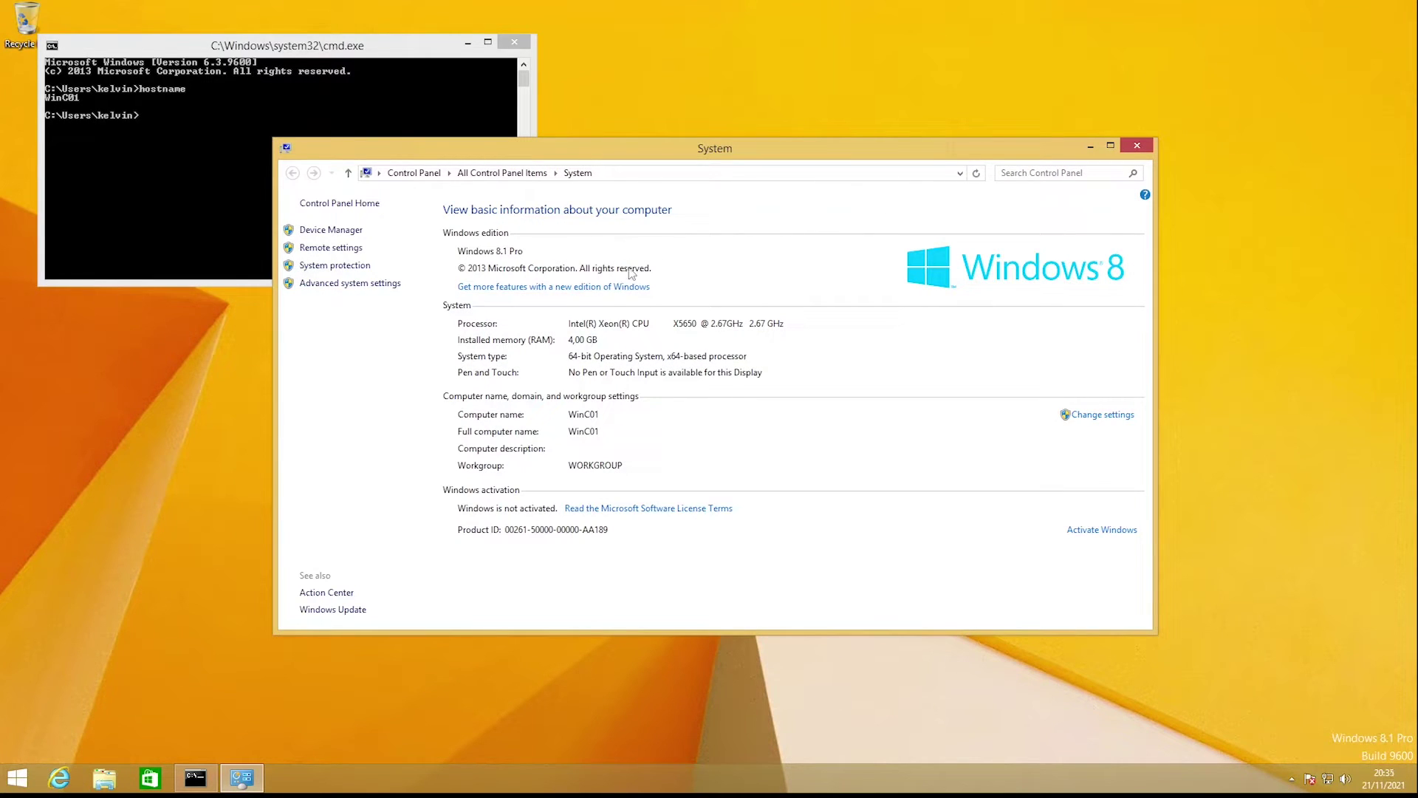
click(357, 286)
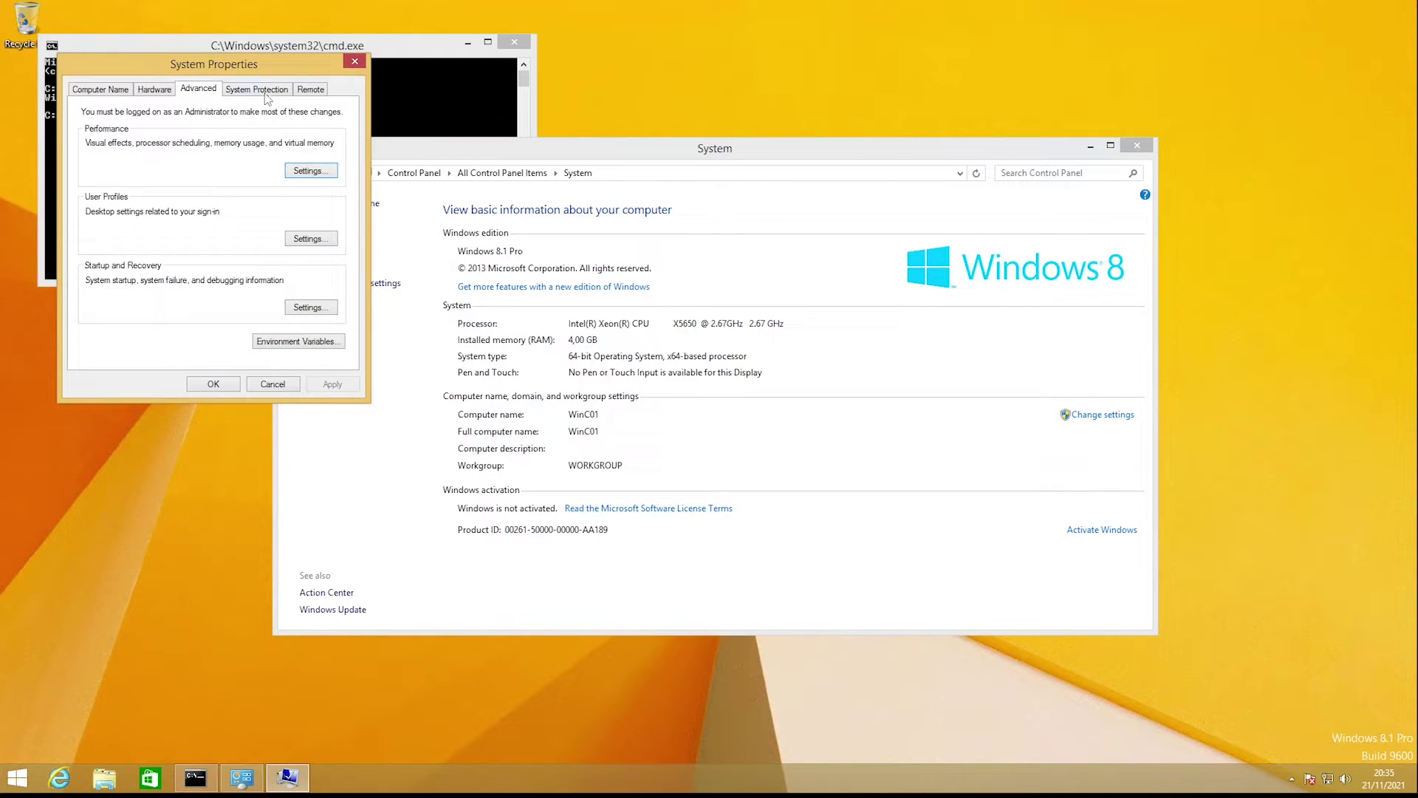
click(311, 91)
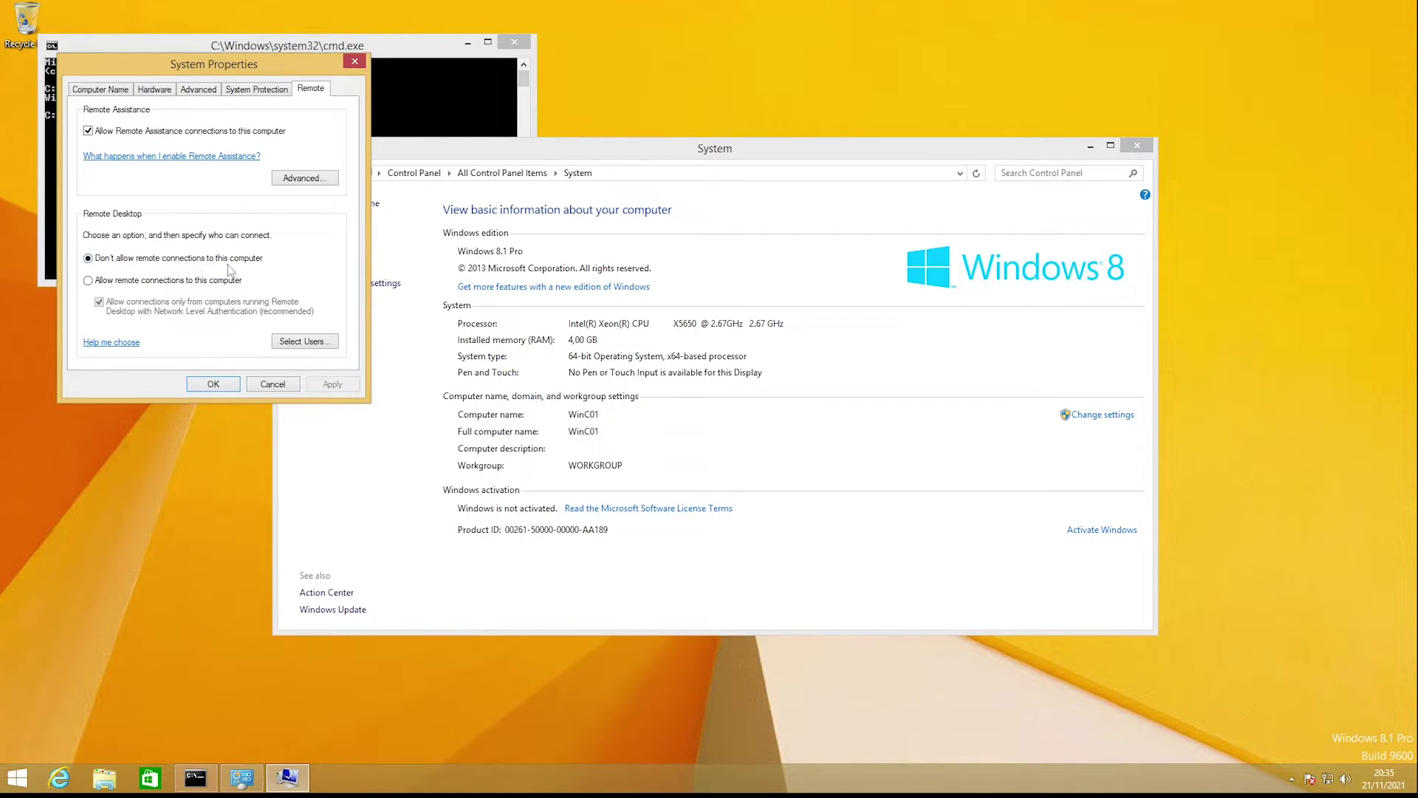
click(104, 283)
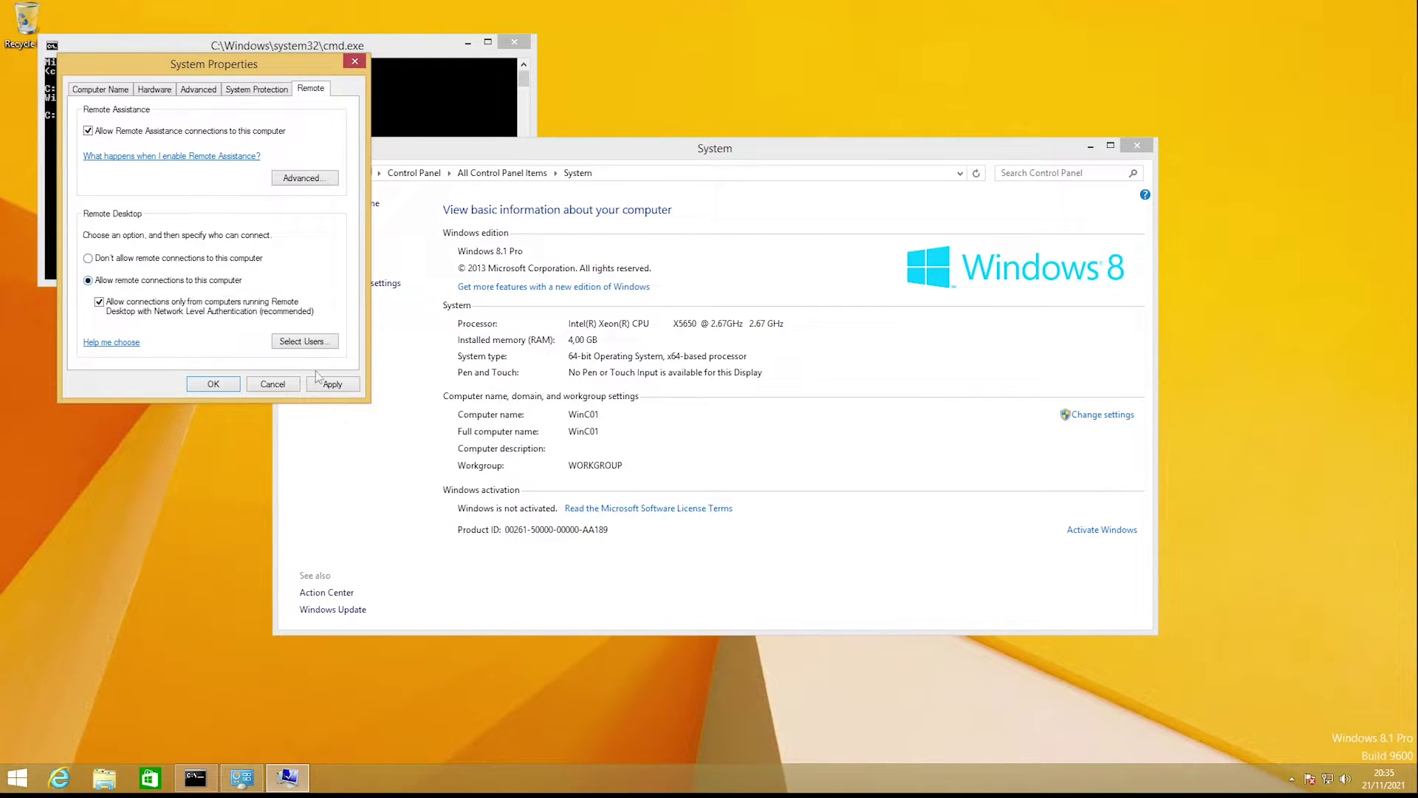
click(333, 385)
click(224, 384)
mouse_move(747, 3)
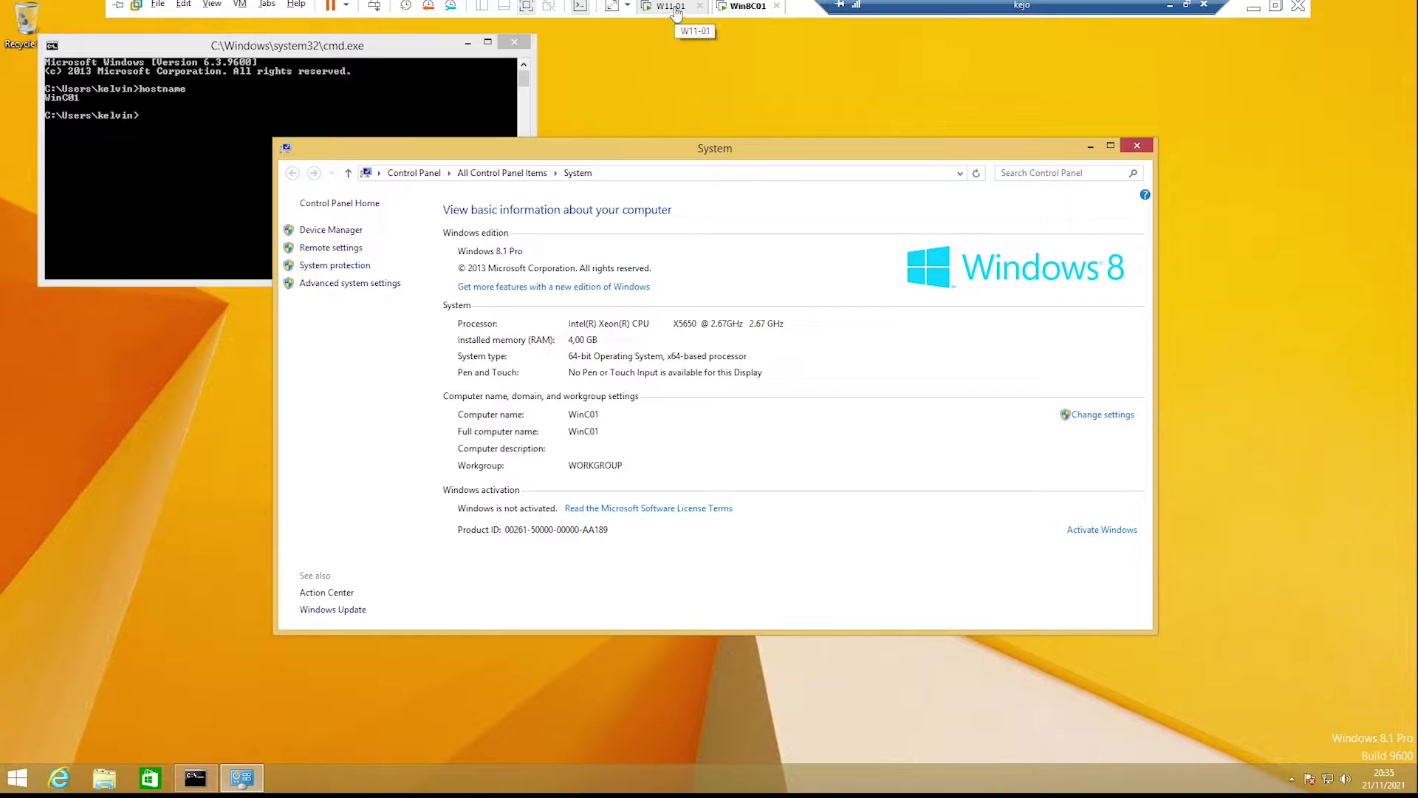
On Windows 11, clear the old error, retry winc01, review the 0x4 internal error details, dismiss it.
click(673, 8)
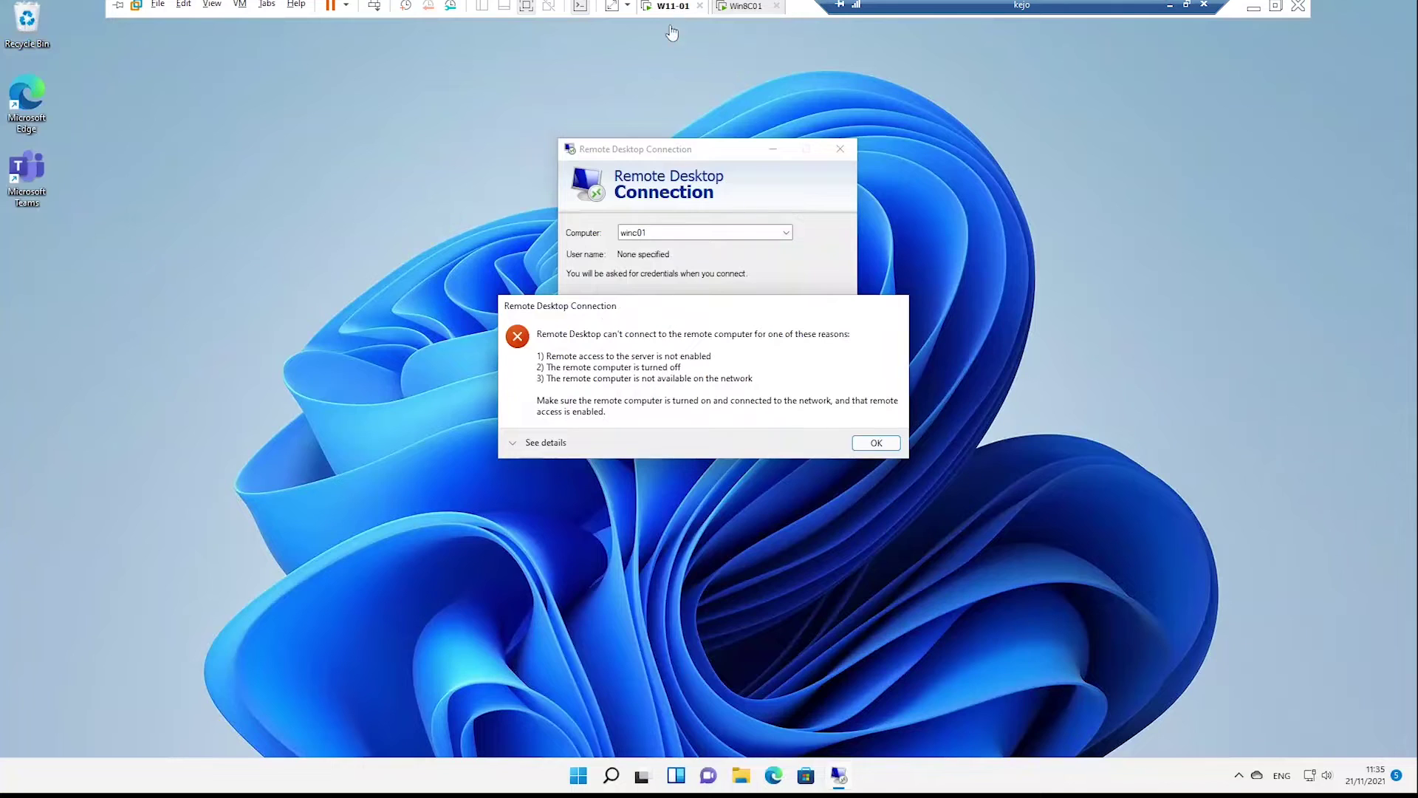
click(876, 443)
click(757, 312)
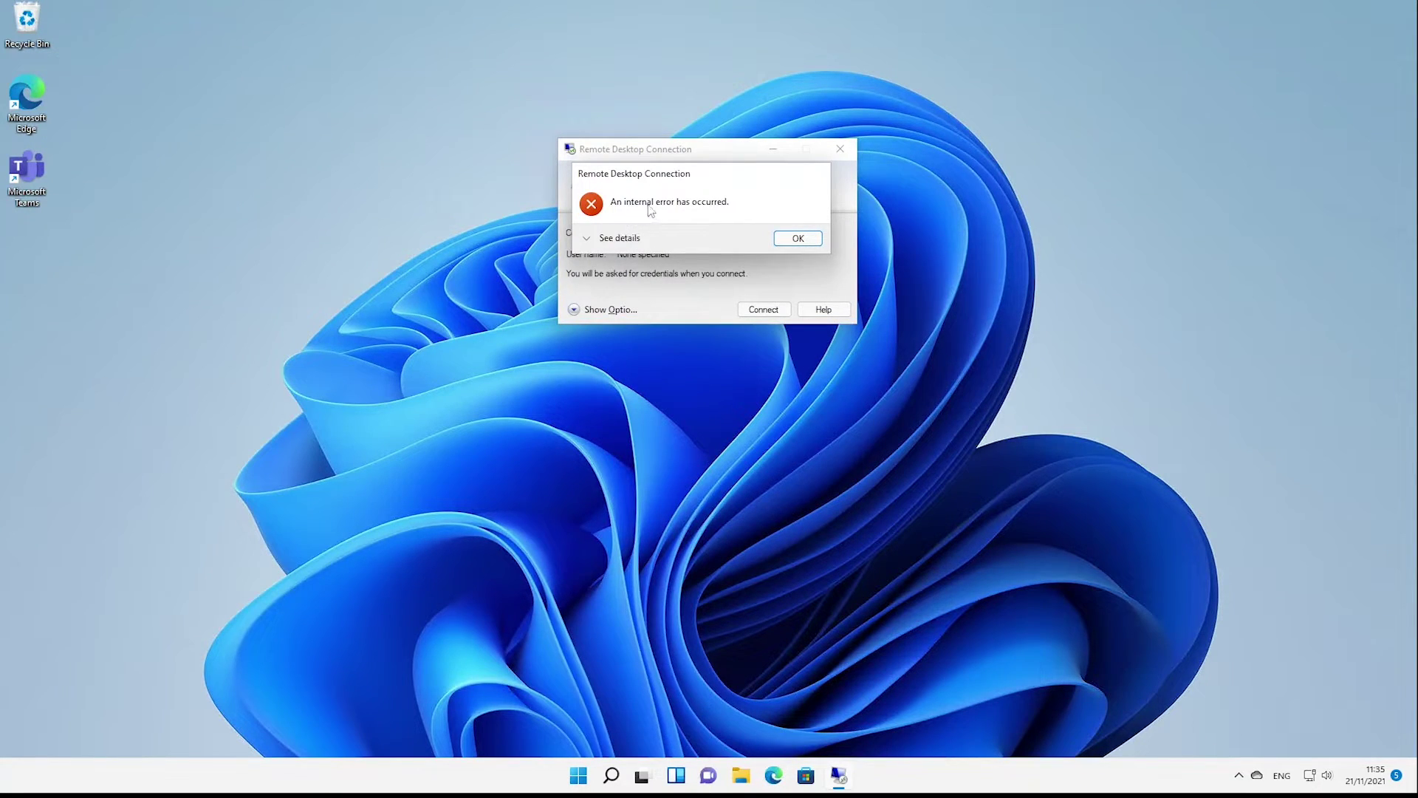
click(603, 241)
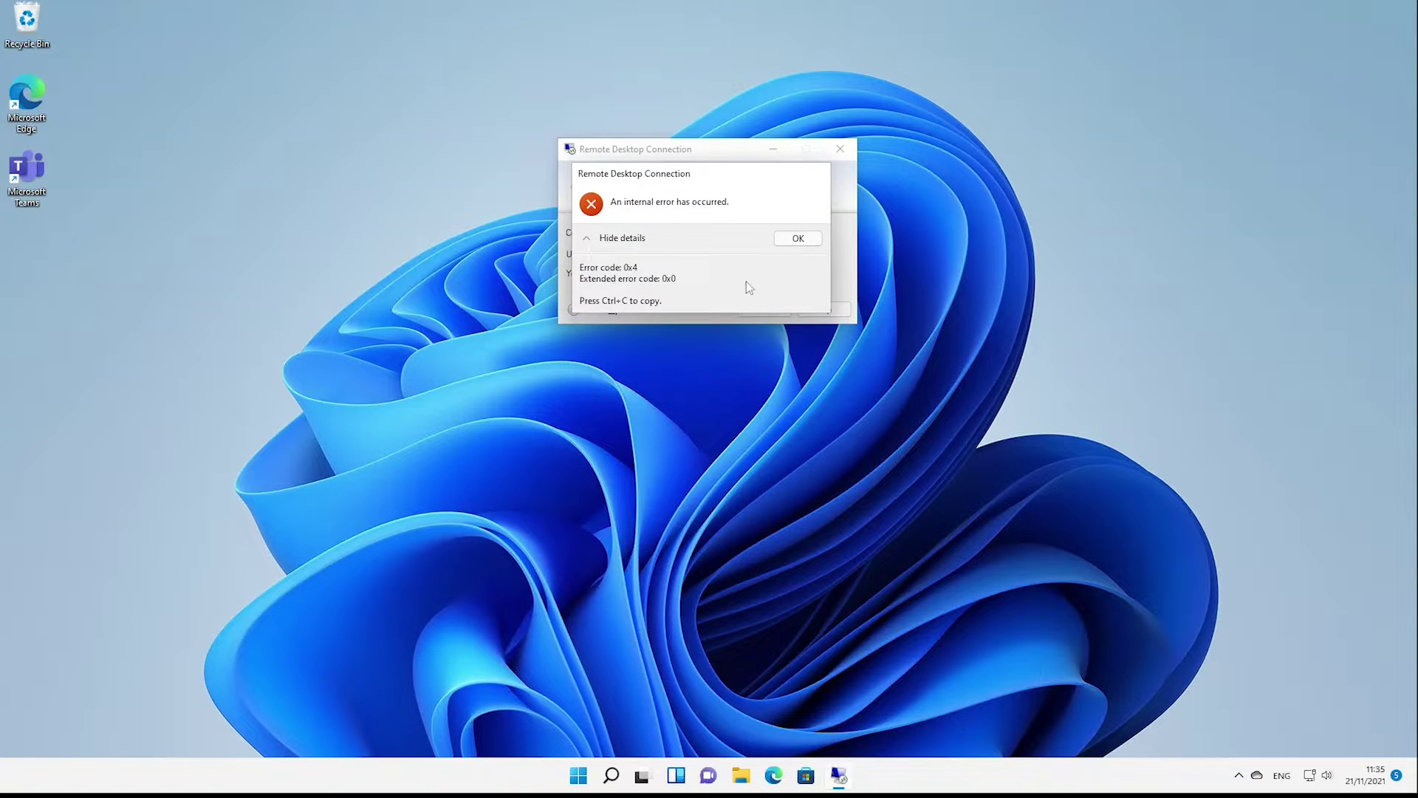
click(799, 240)
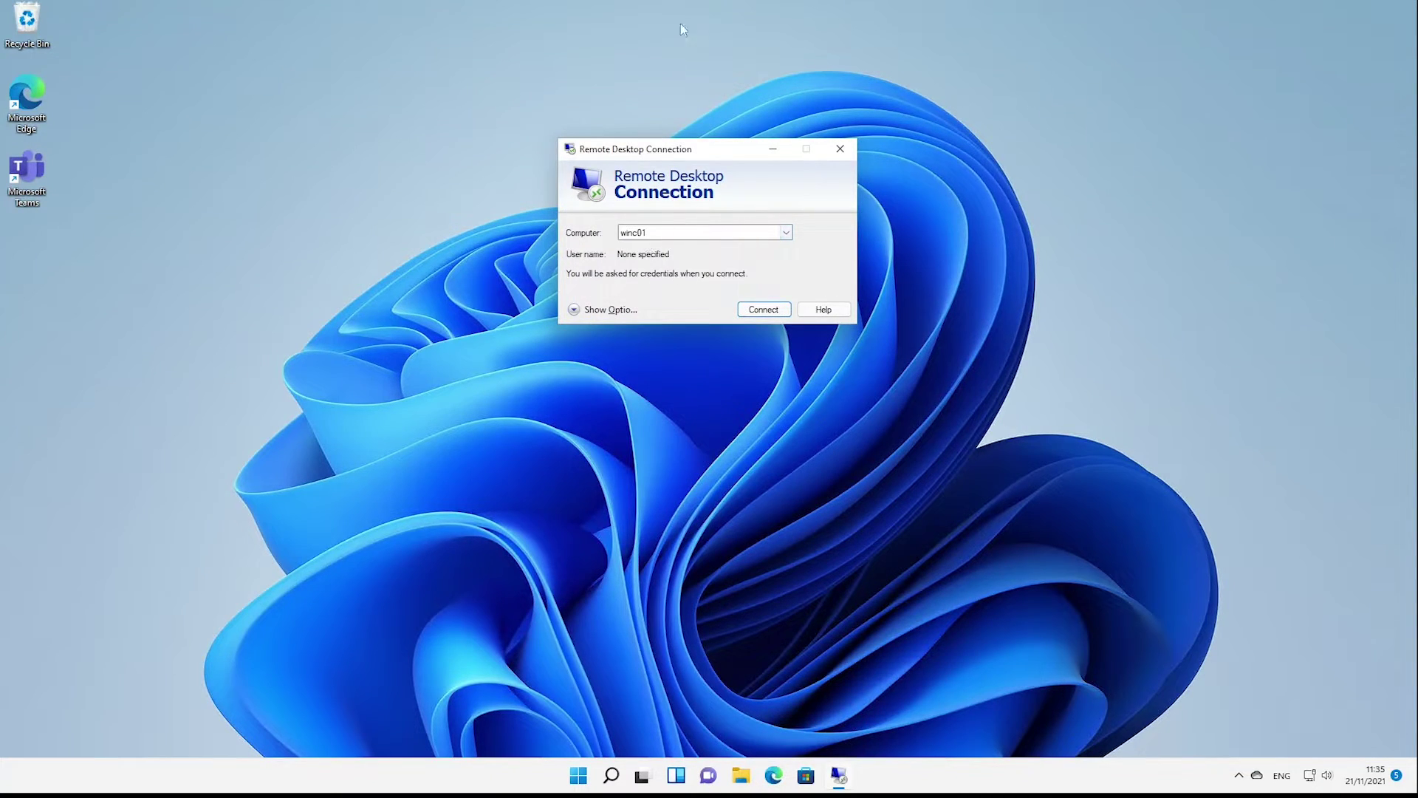
mouse_move(685, 2)
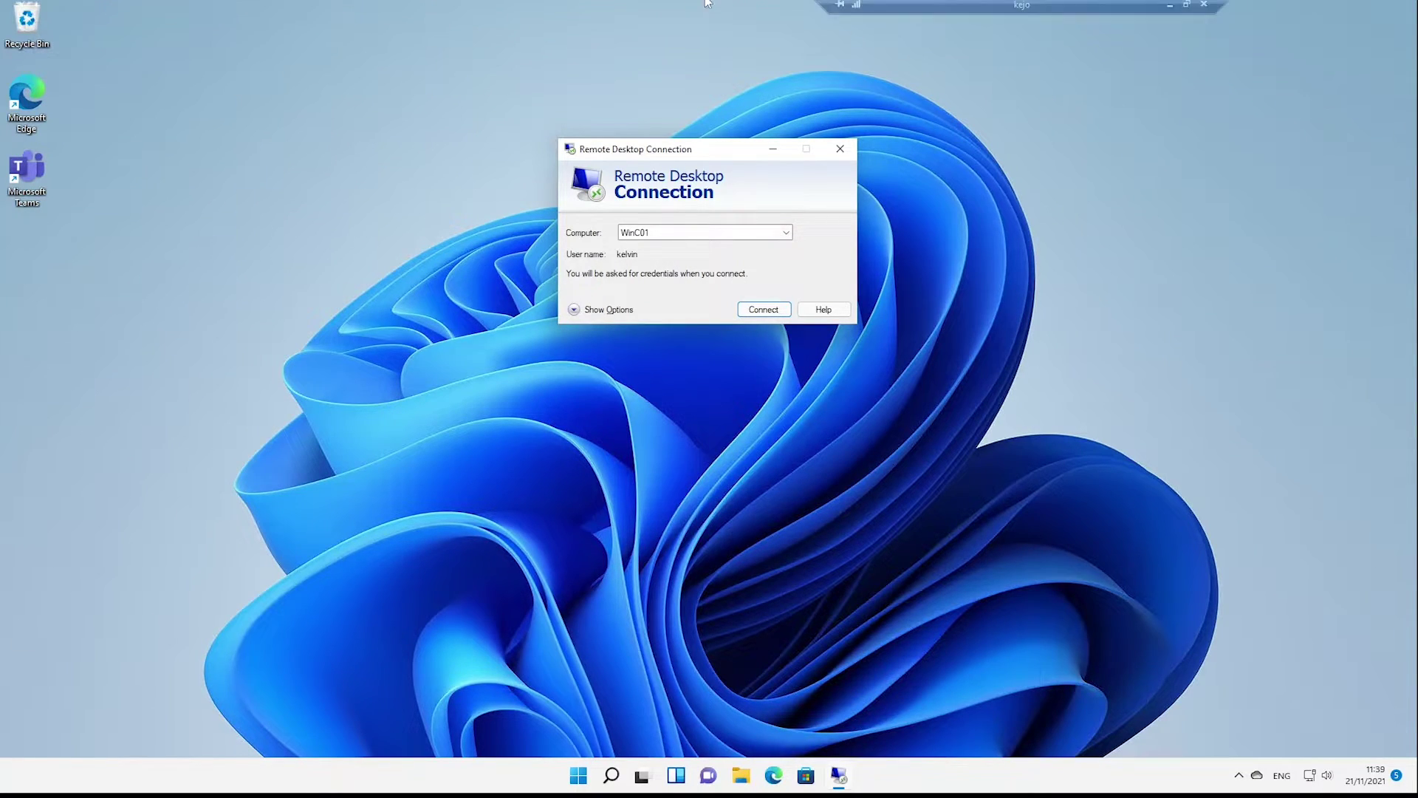
click(735, 6)
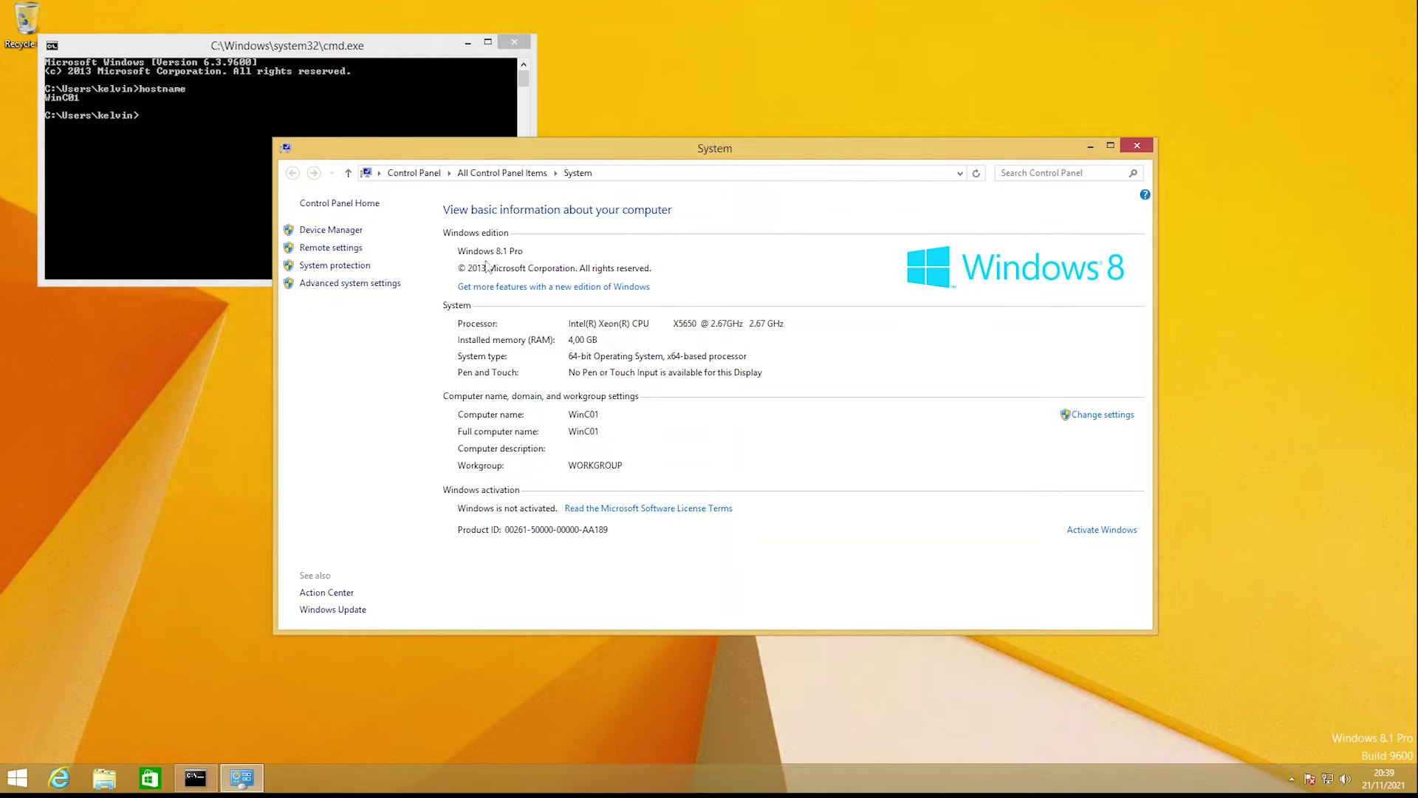
Uncheck the Network Level Authentication requirement on the Remote tab and apply the change.
click(365, 287)
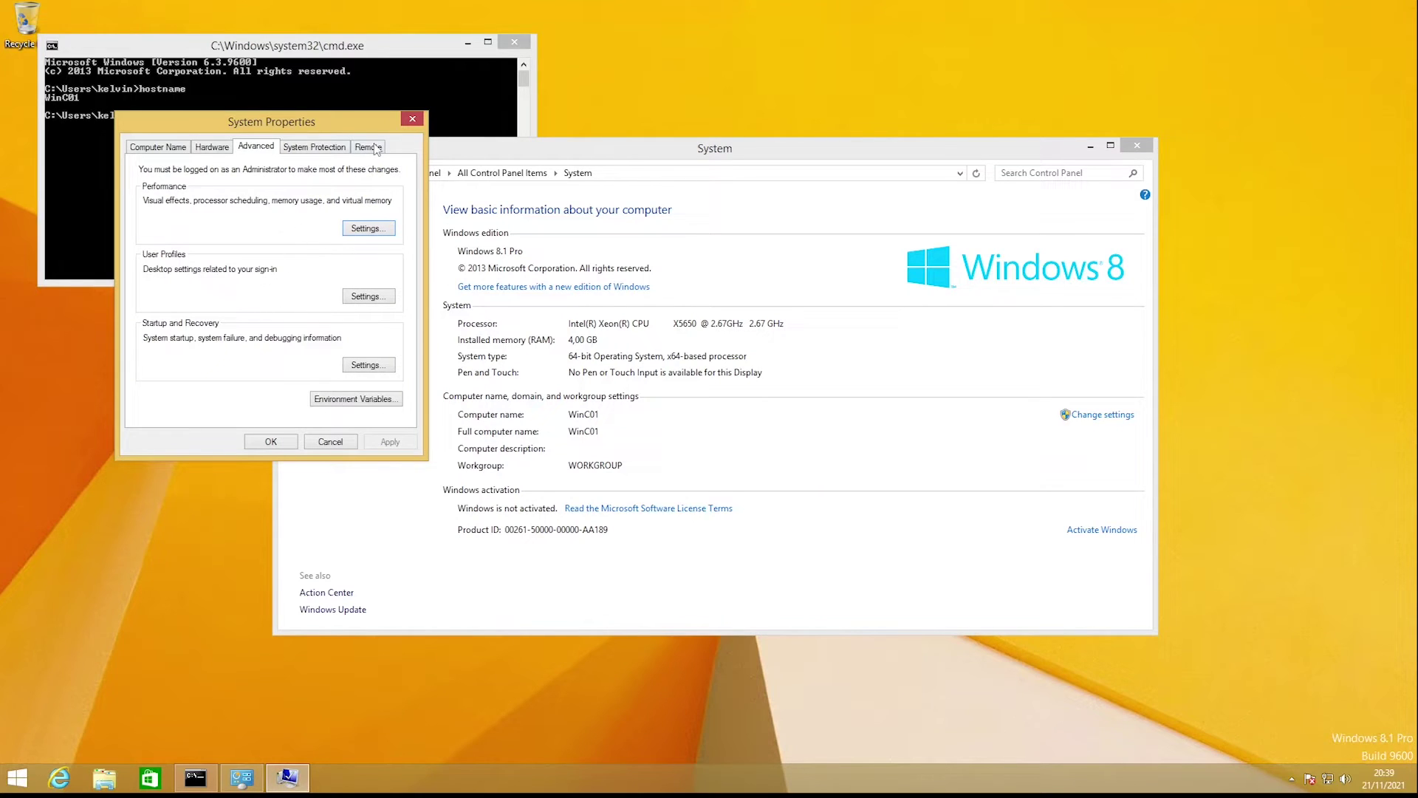
click(369, 147)
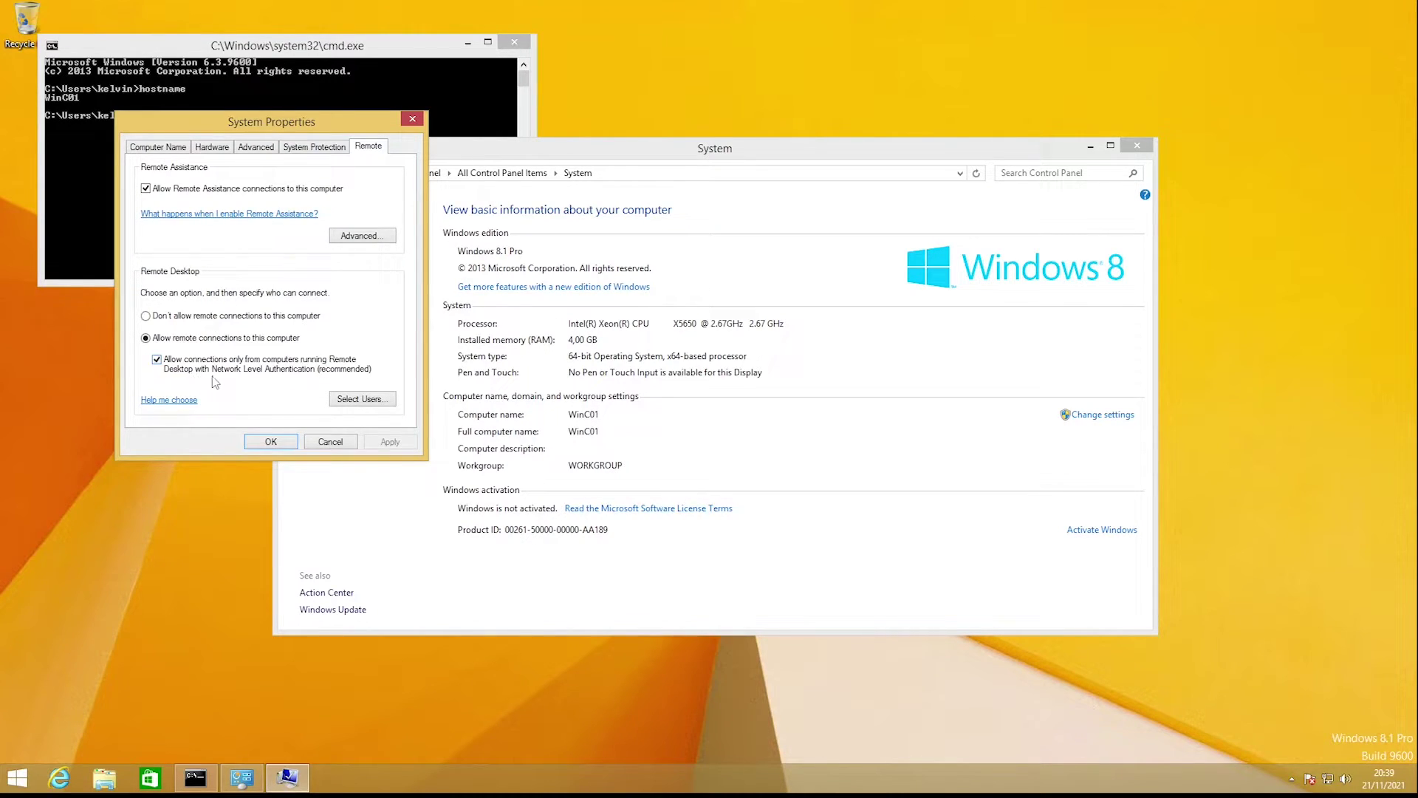
click(156, 360)
click(392, 443)
click(273, 443)
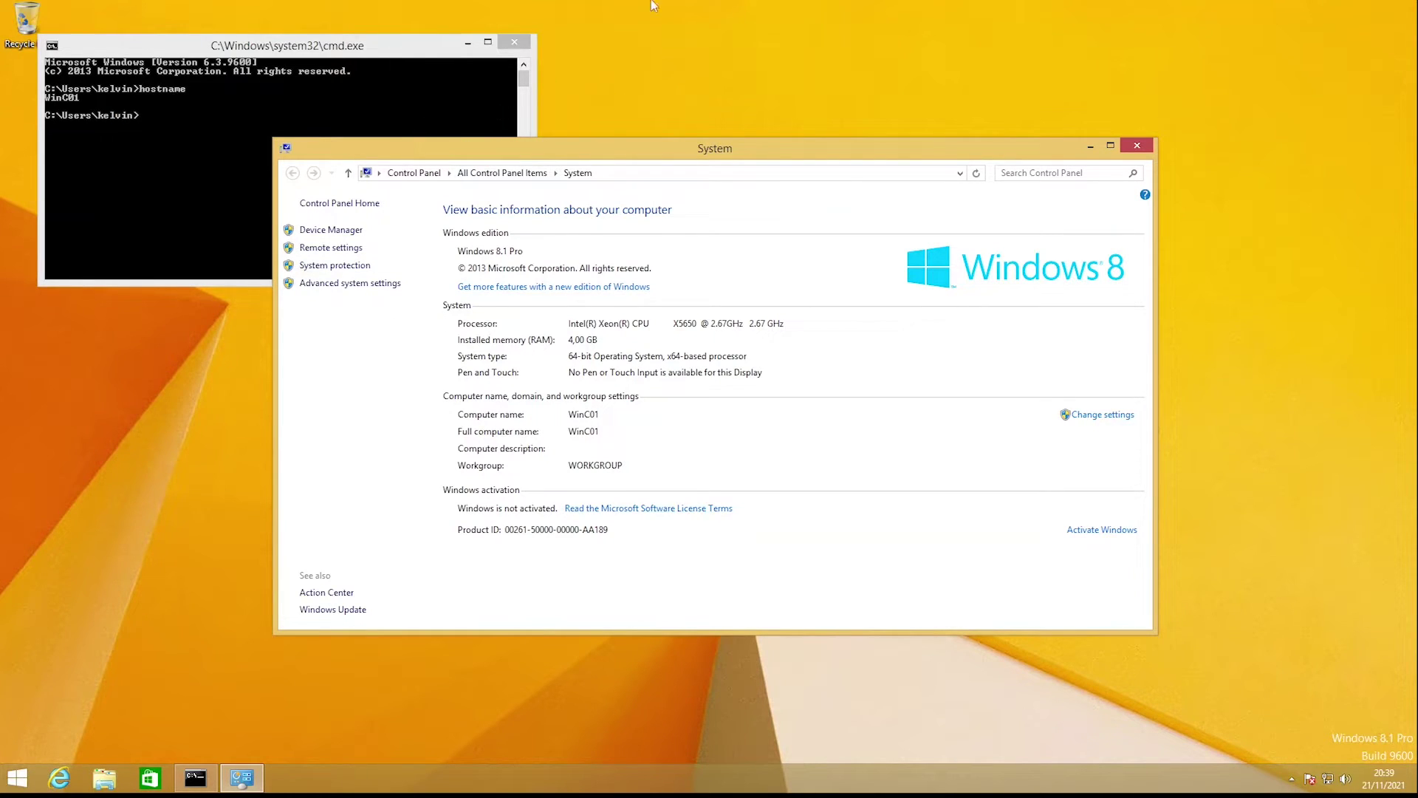
Start connecting to WinC01 from Windows 11 and choose to use a different account.
mouse_move(746, 6)
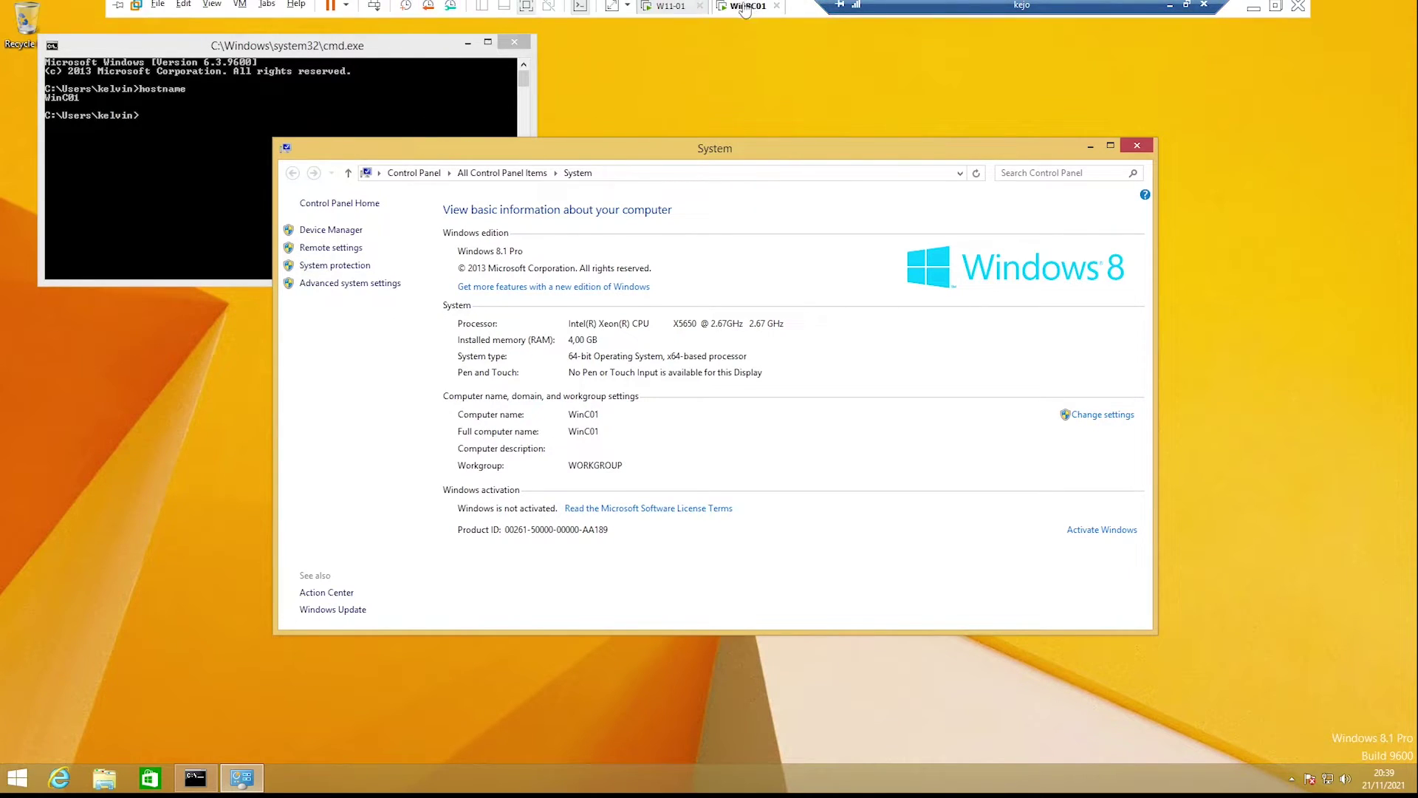
click(671, 8)
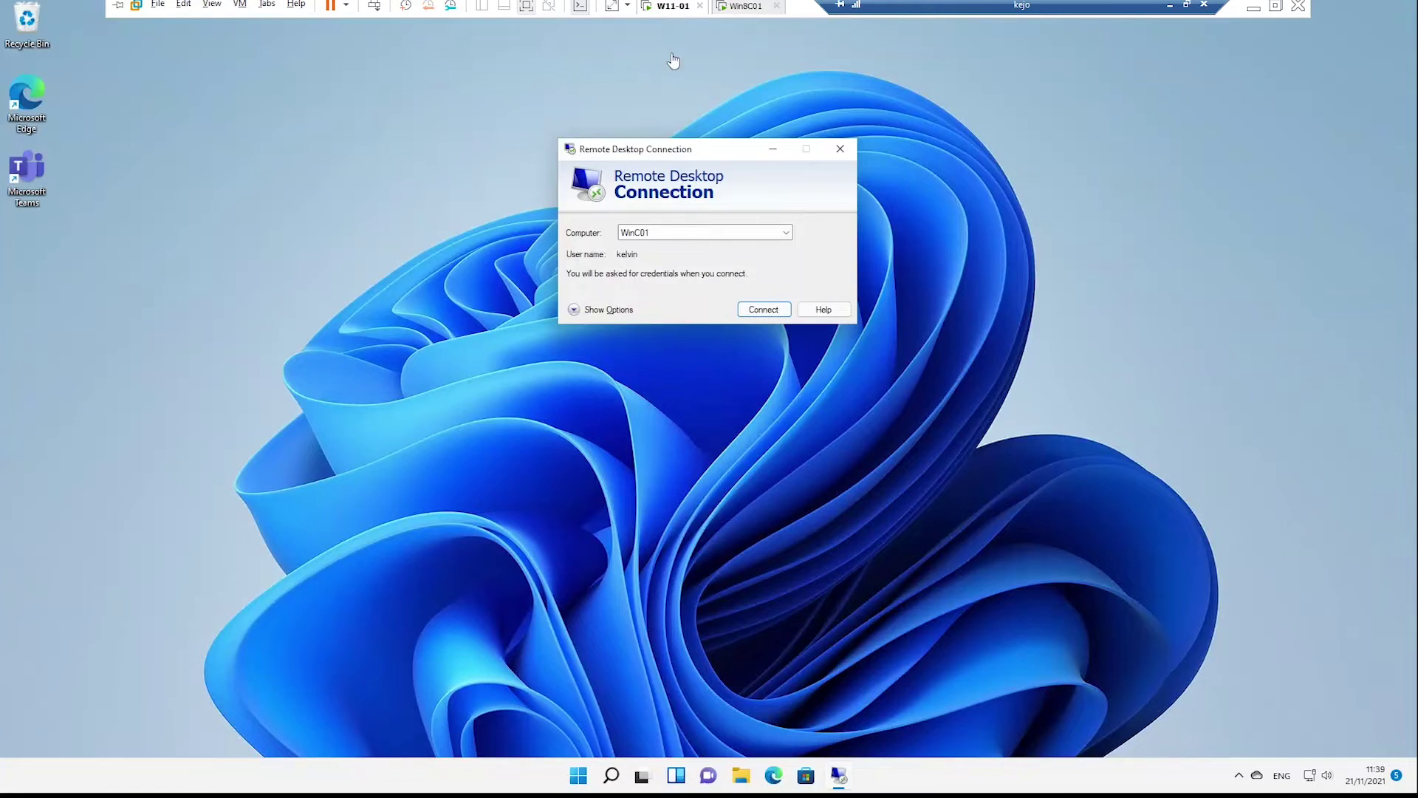
click(766, 309)
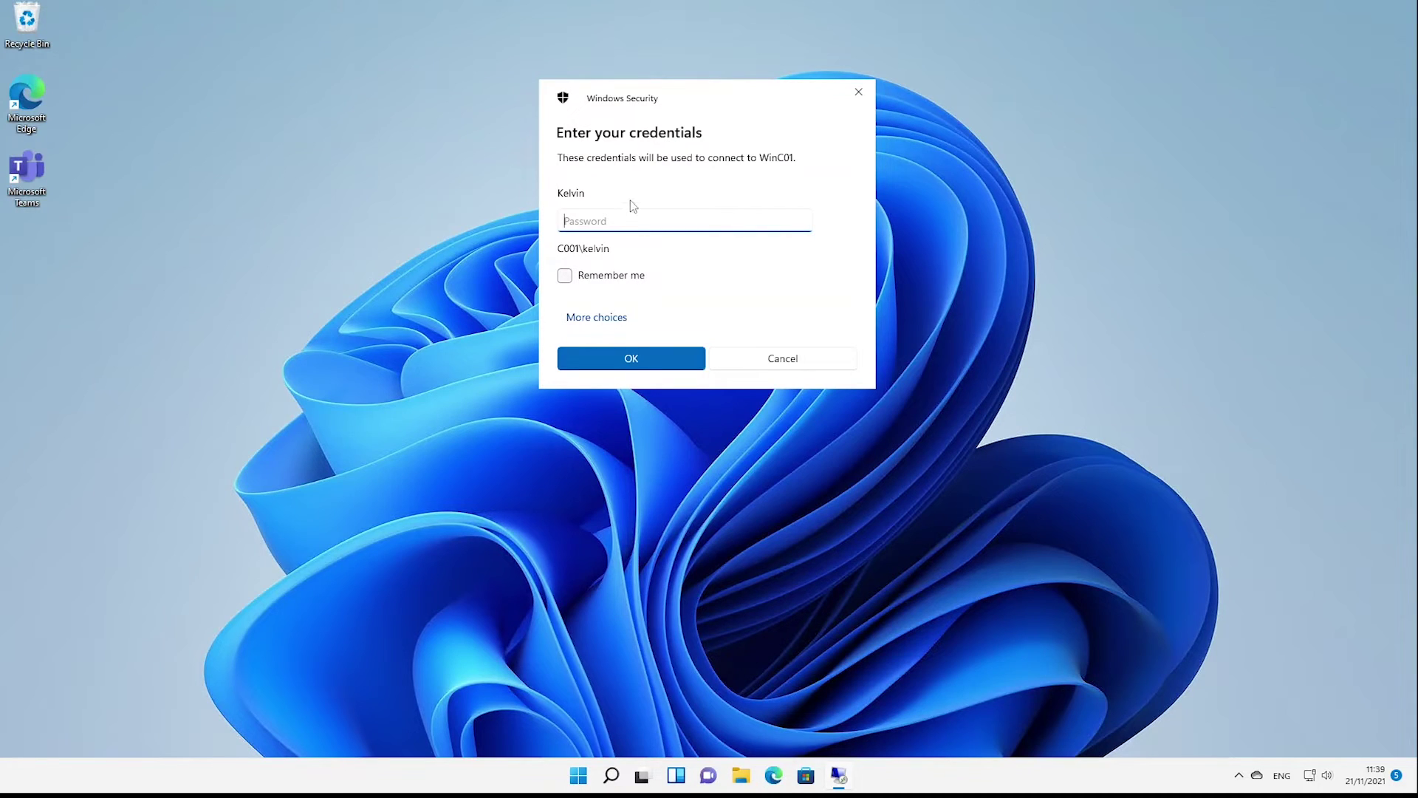
click(597, 316)
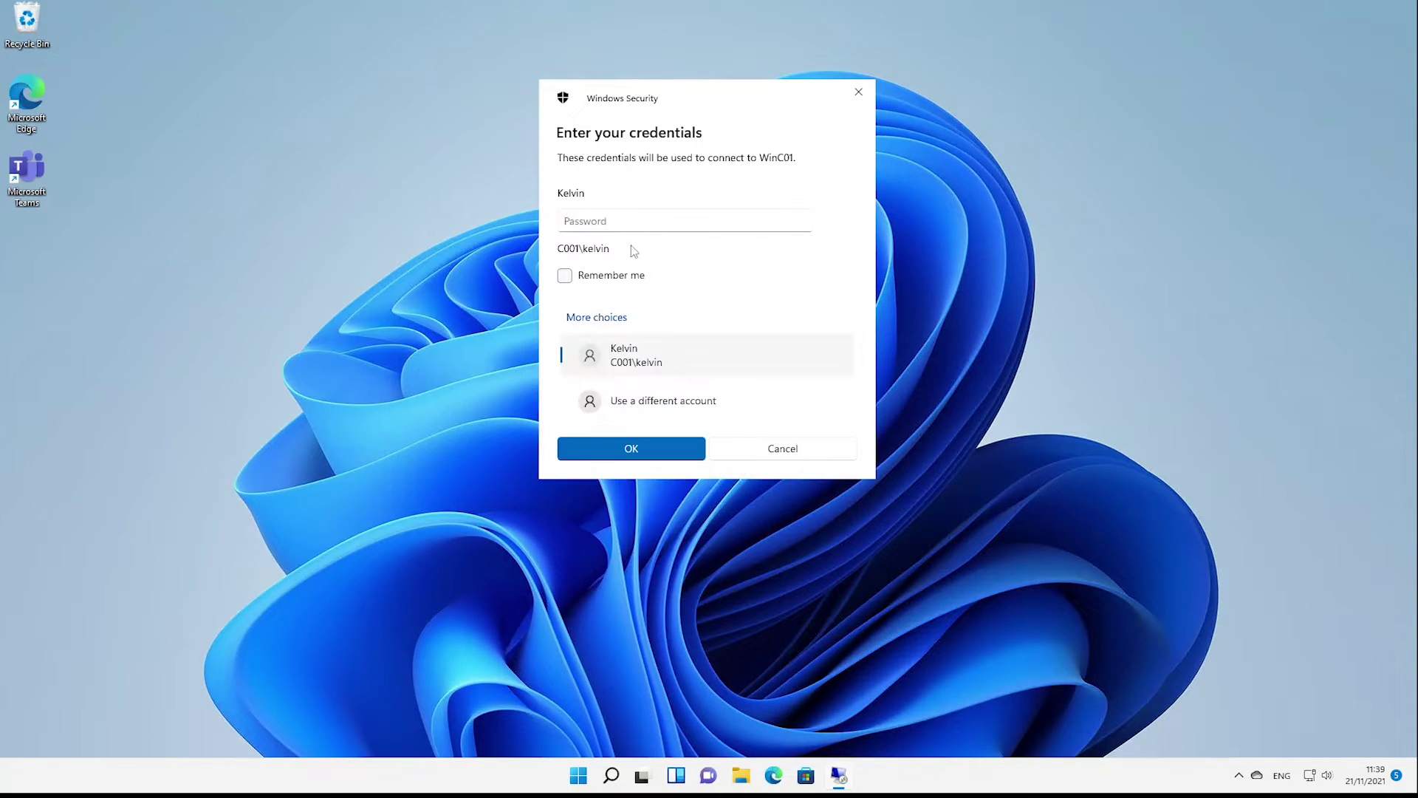
click(650, 399)
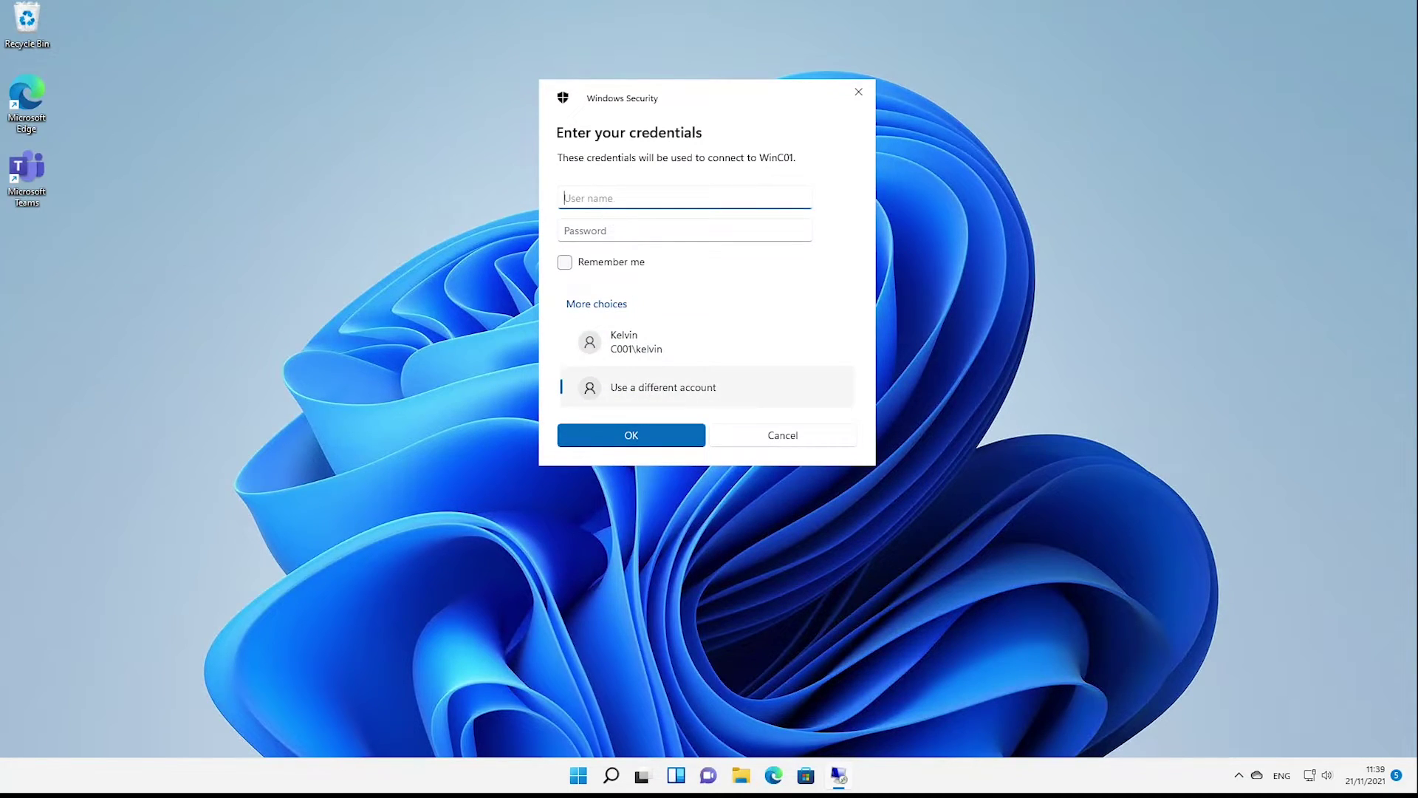
Enter the other account's user name and password, then accept the certificate warning.
text(kelvin)
key(Tab)
text(P)
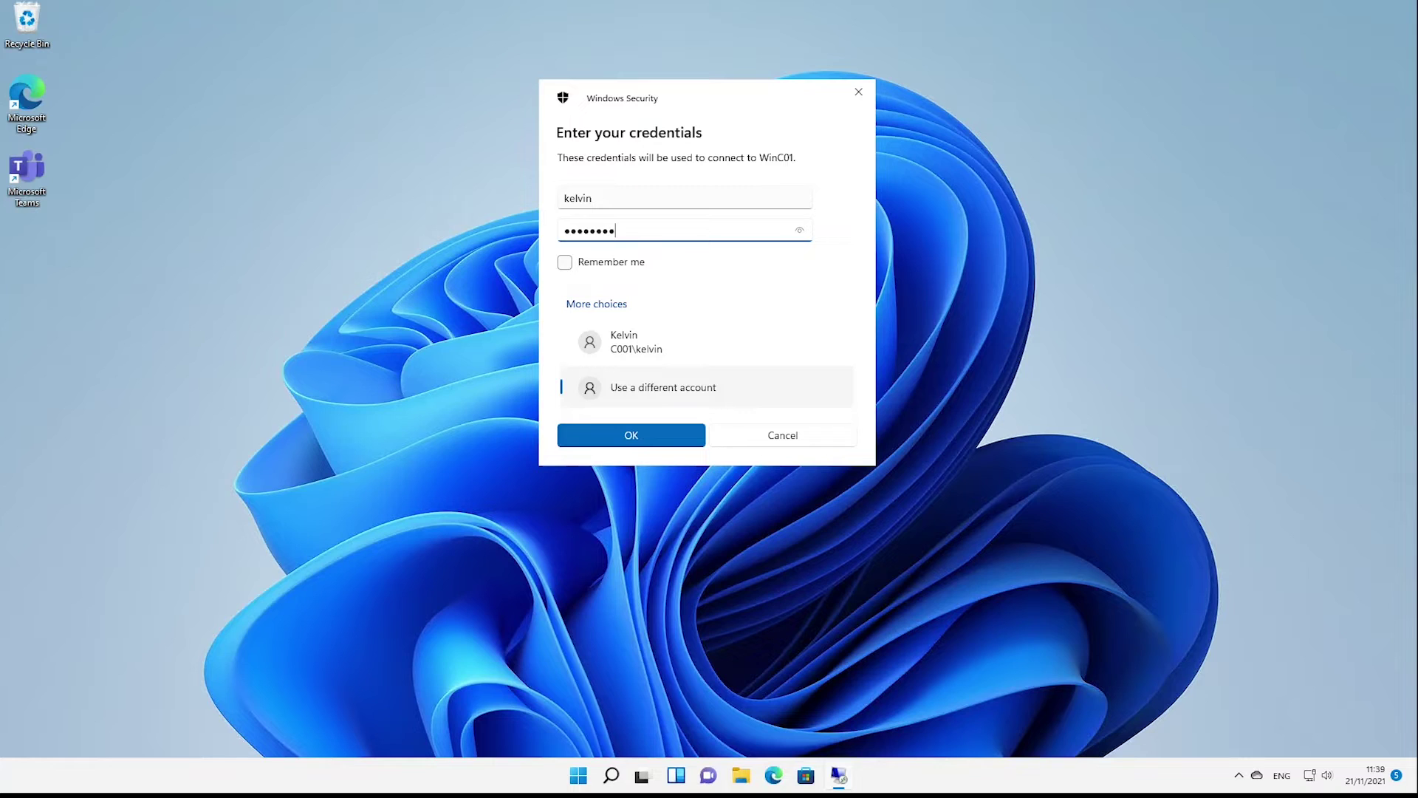
click(632, 436)
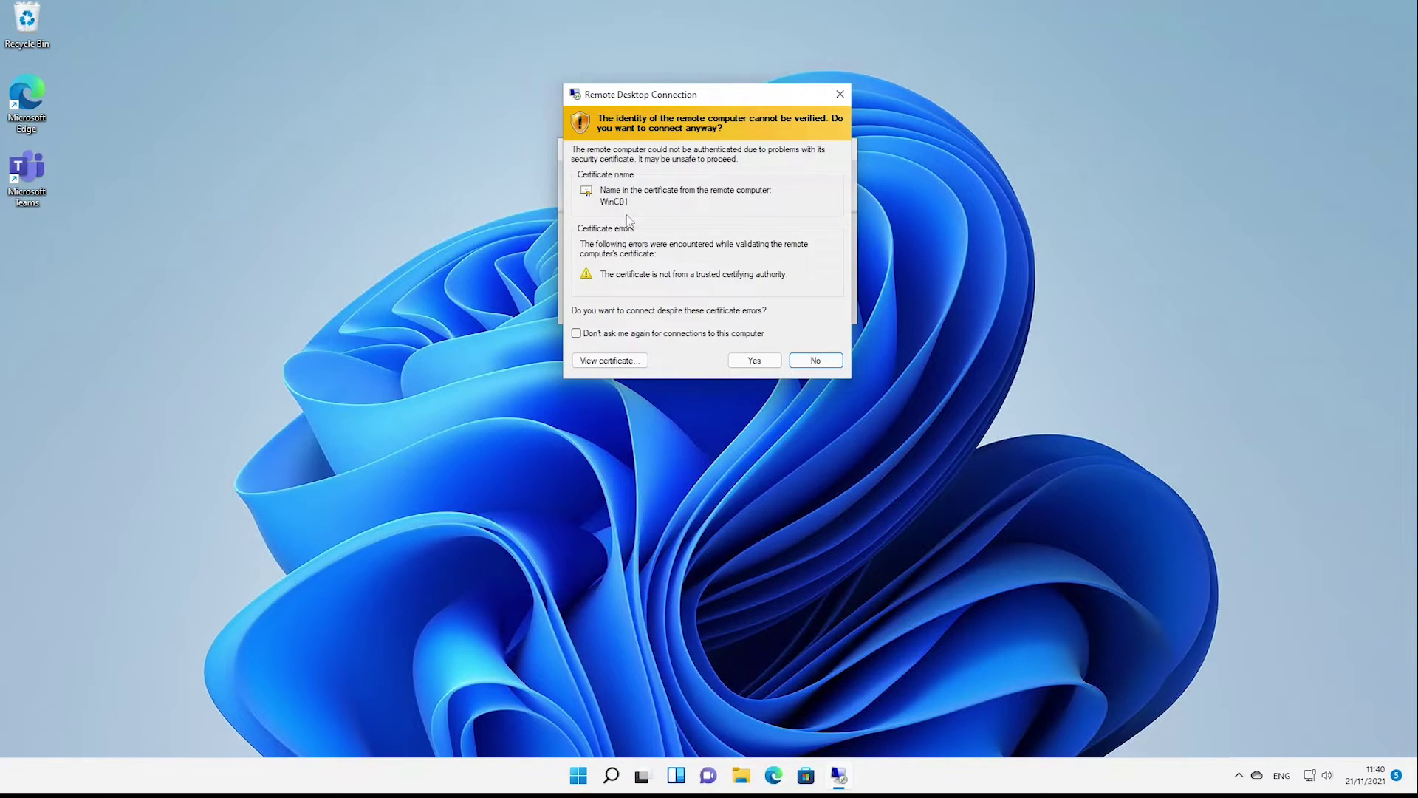
click(753, 362)
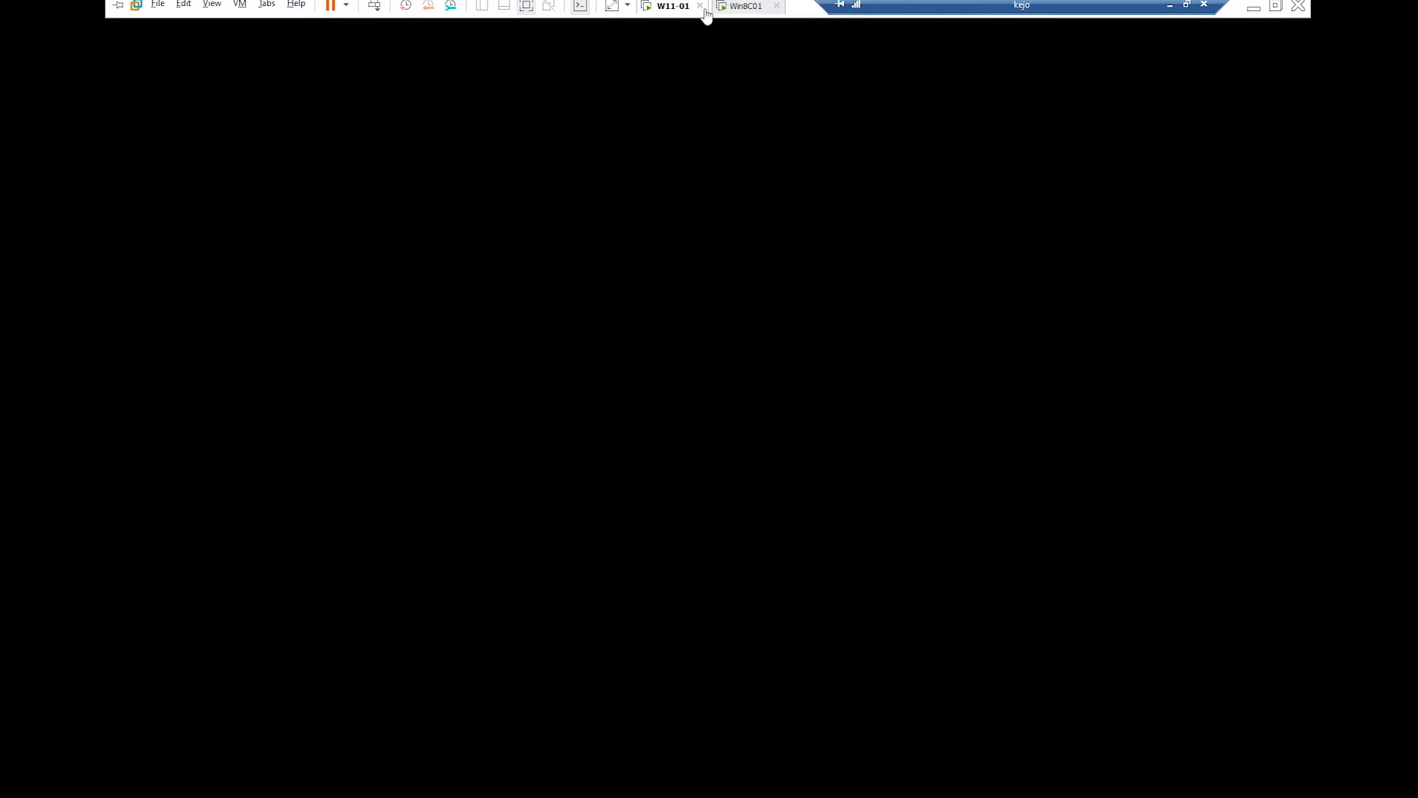
Check WinC01's lock screen on the Win8C01 tab, then return to the WinC01 desktop in the remote session.
click(739, 7)
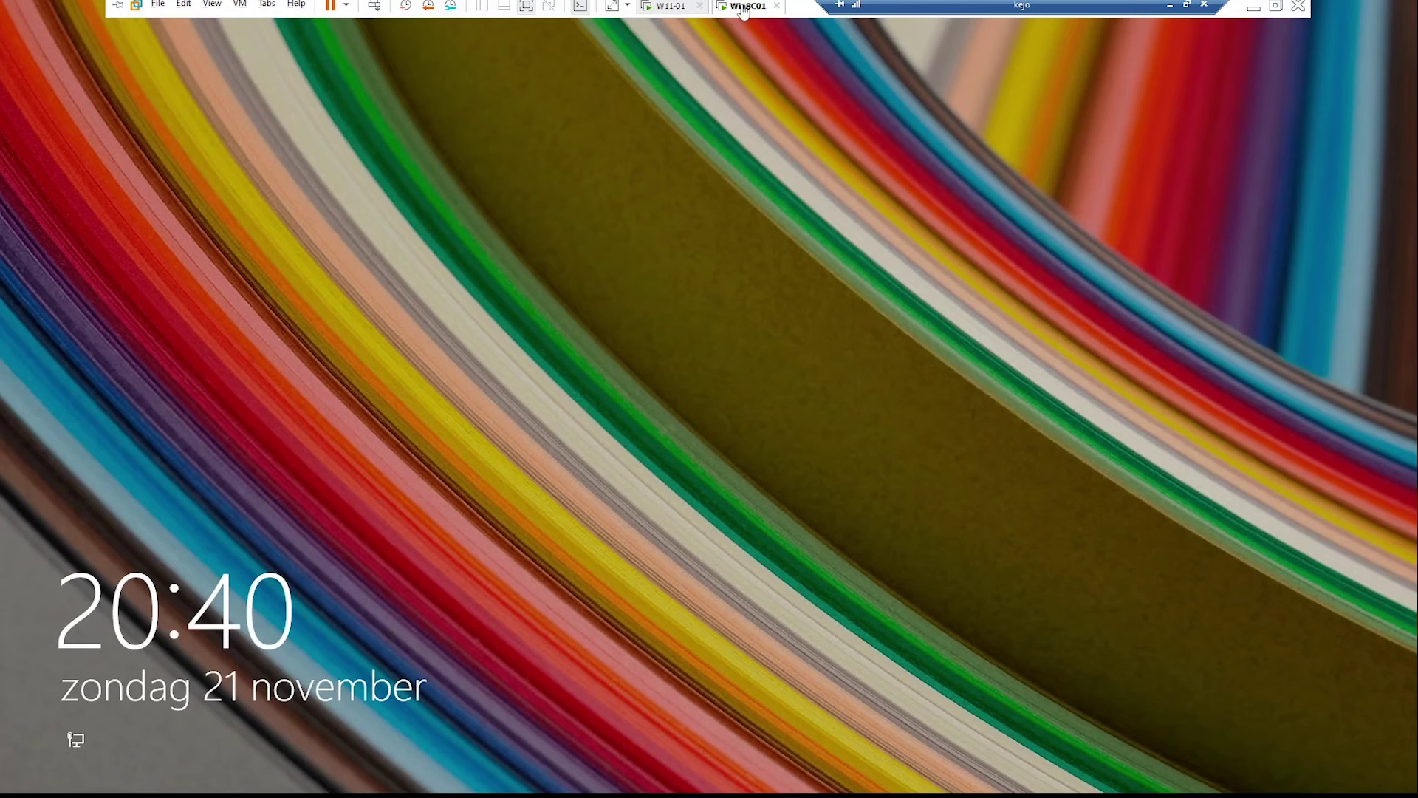
click(669, 9)
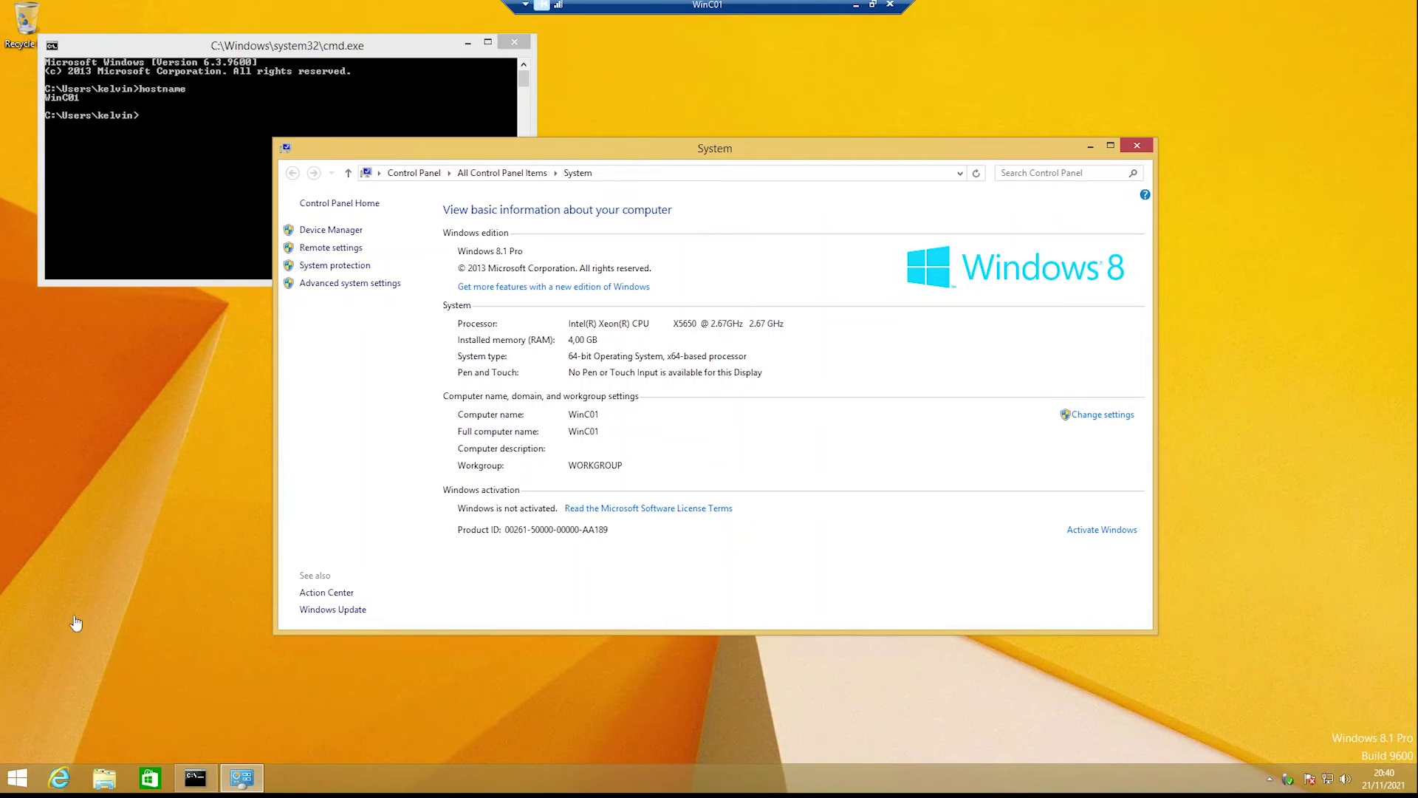
click(30, 774)
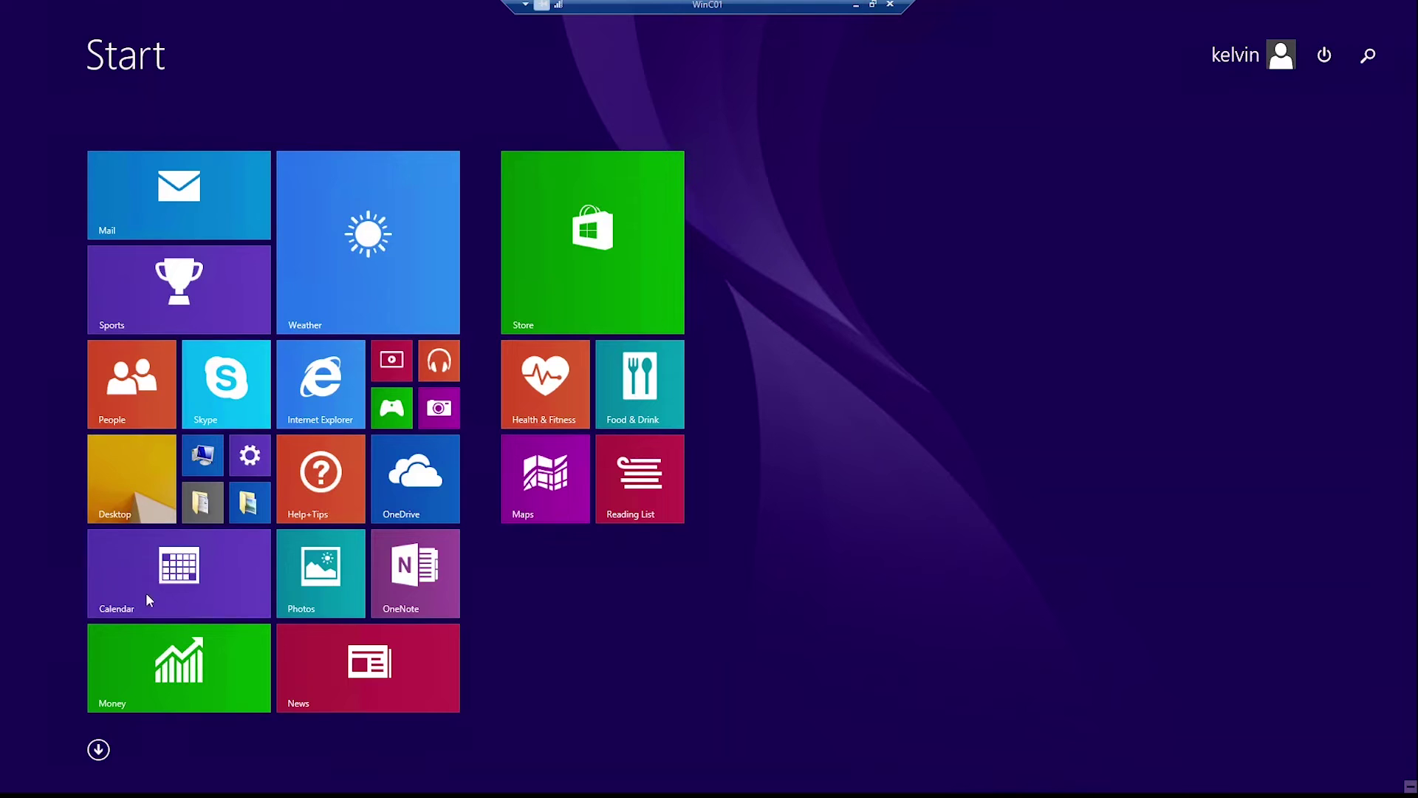
click(122, 490)
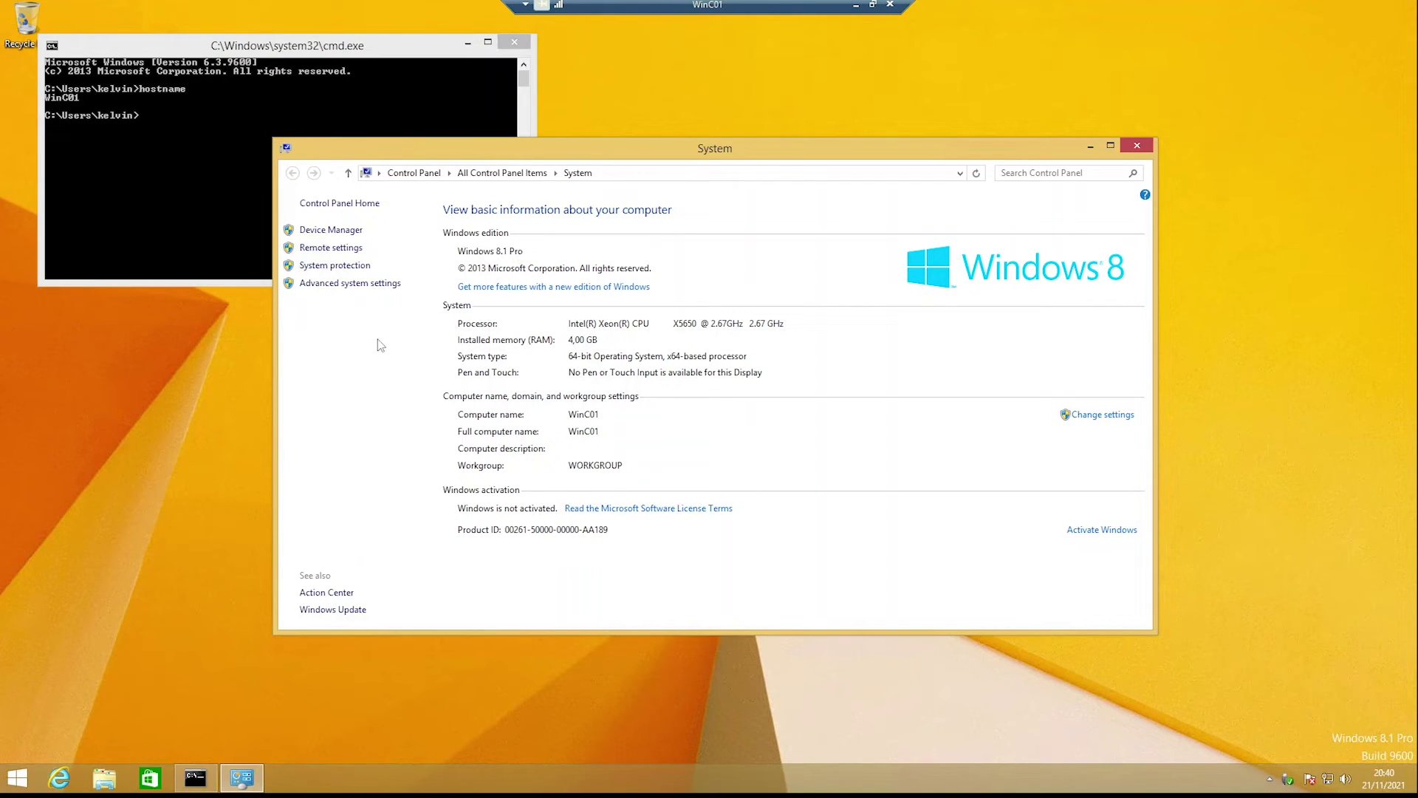
Show WinC01's Remote settings in System Properties via Advanced system settings.
click(353, 285)
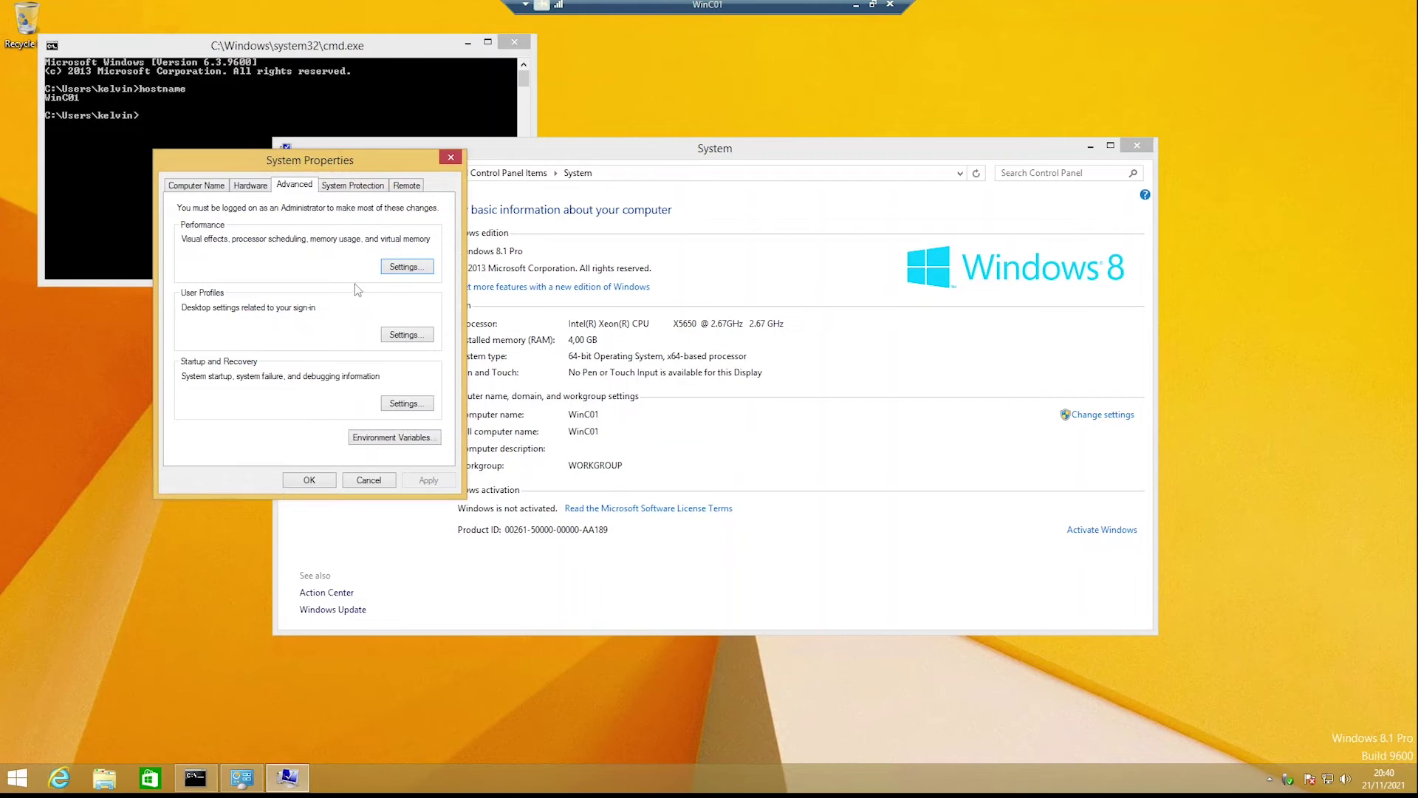
click(407, 186)
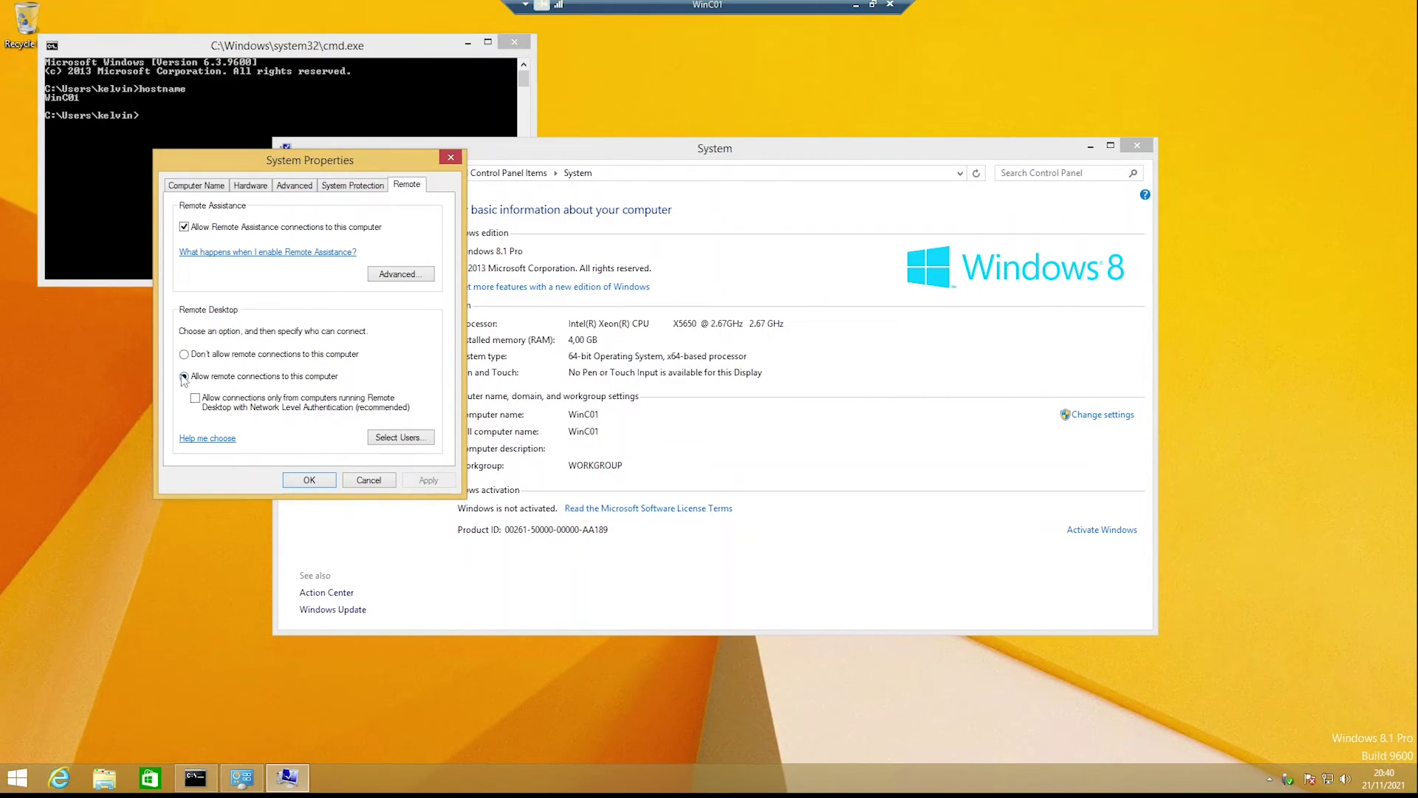